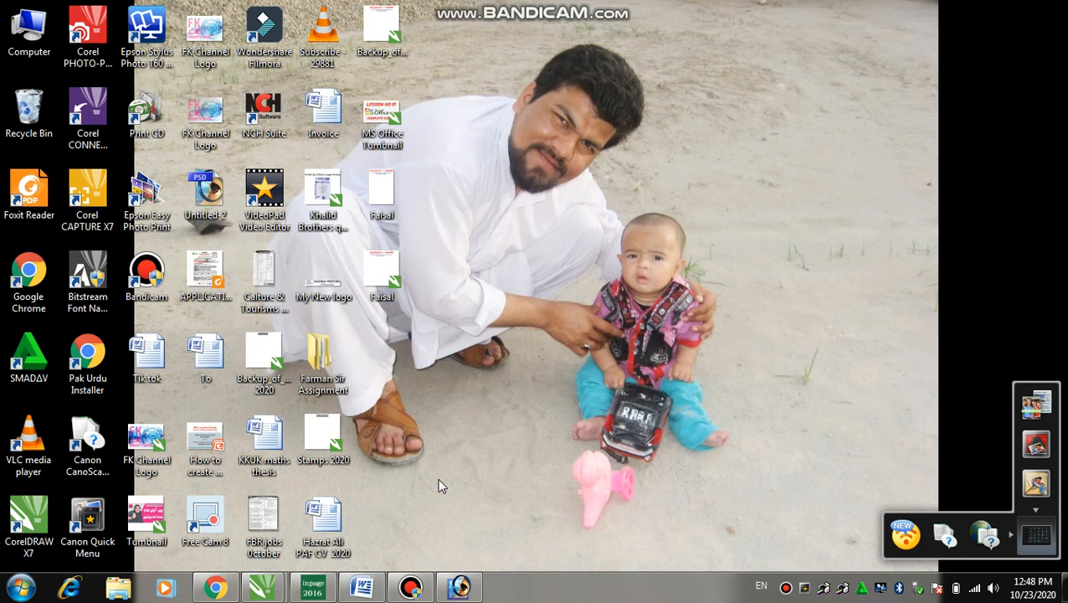
- Switch to the Word letter and apply font size 18 to the TO WHOM IT MAY CONCERN heading
{"action": "left_click", "coordinate": [363, 587]}
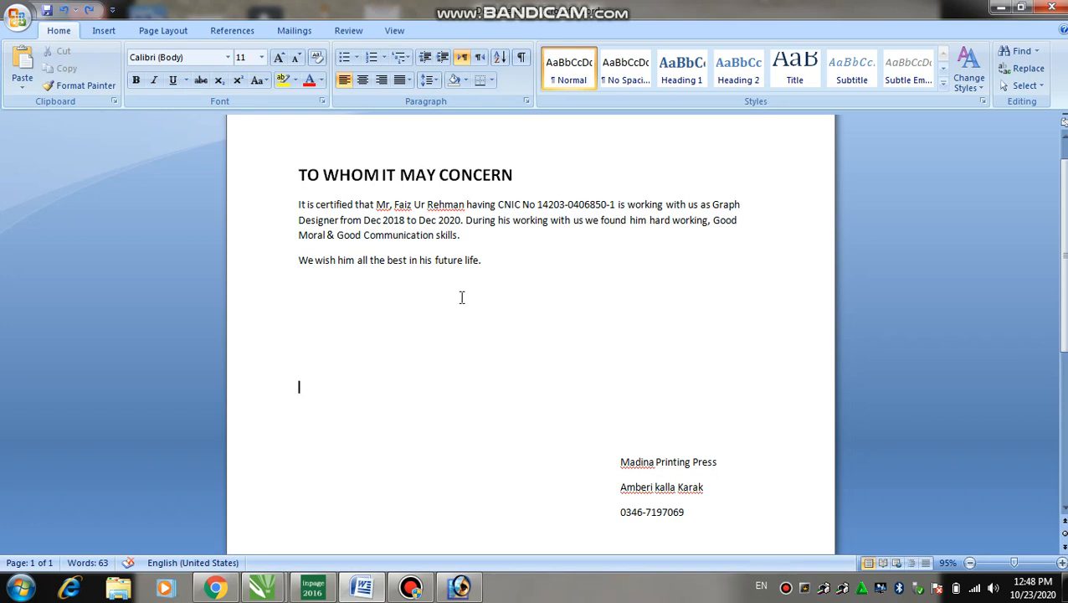
{"action": "left_click", "coordinate": [295, 174]}
{"action": "left_click_drag", "start_coordinate": [295, 175], "coordinate": [502, 176]}
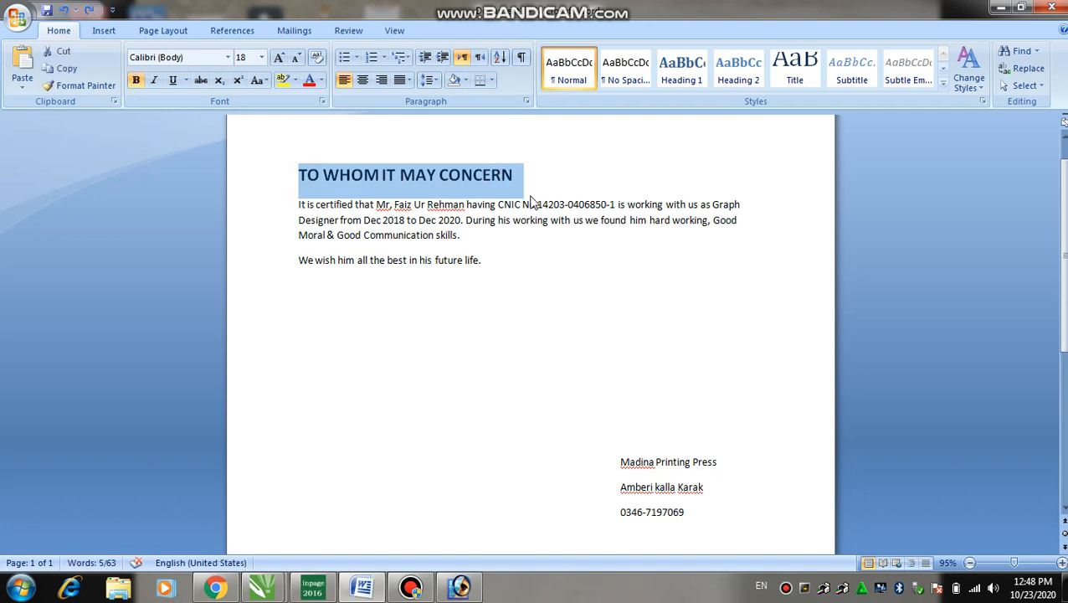
{"action": "left_click", "coordinate": [238, 60]}
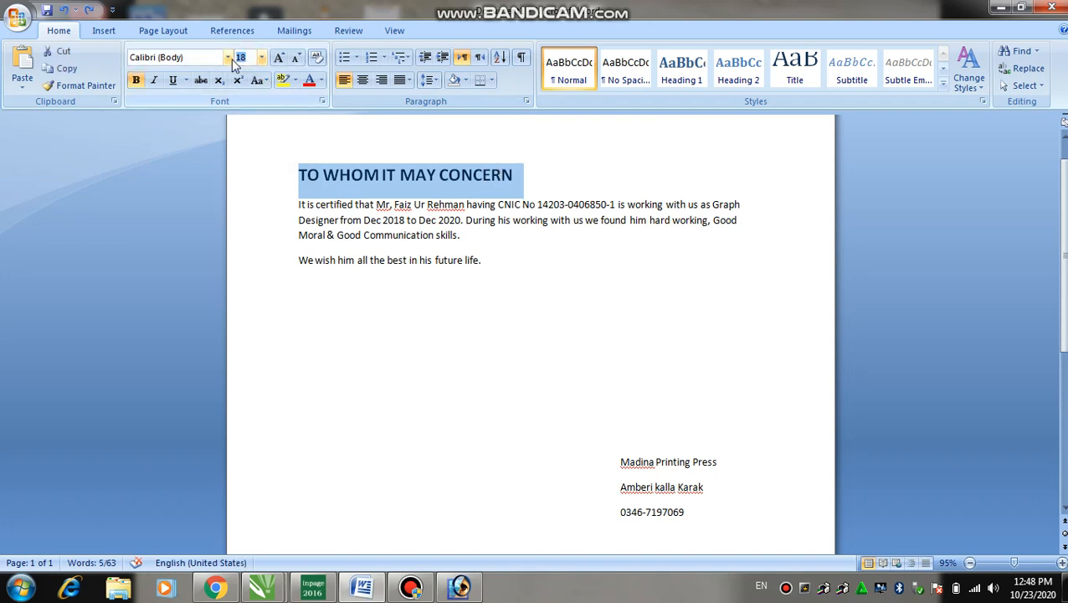
{"action": "key", "text": "Return"}
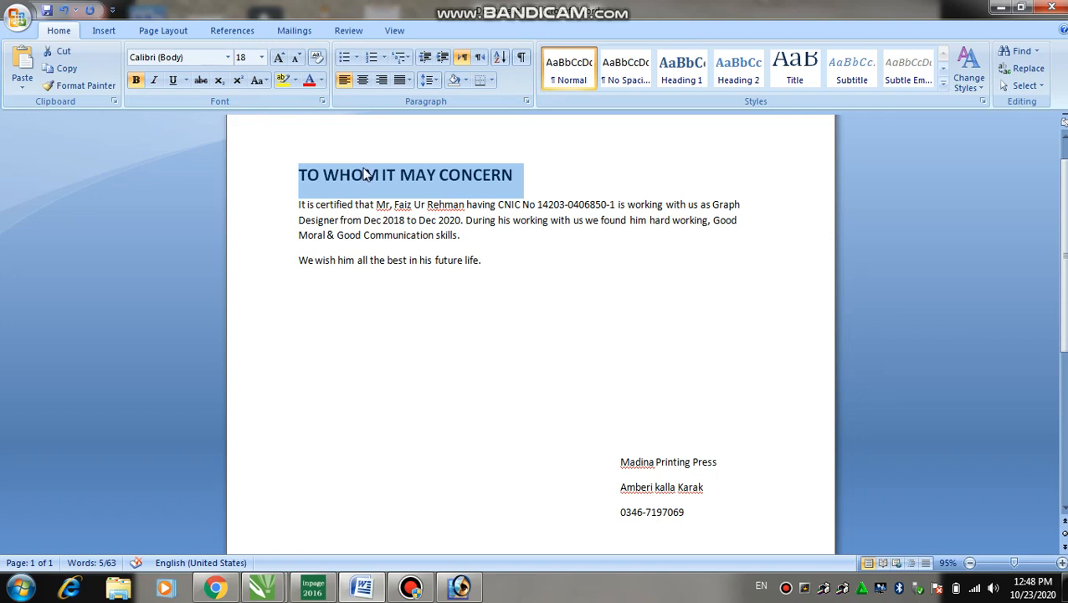
- Make the TO WHOM IT MAY CONCERN heading bold, underlined and italic, and centre it on the page
{"action": "left_click", "coordinate": [298, 180]}
{"action": "left_click_drag", "start_coordinate": [297, 181], "coordinate": [495, 186]}
{"action": "left_click", "coordinate": [300, 179]}
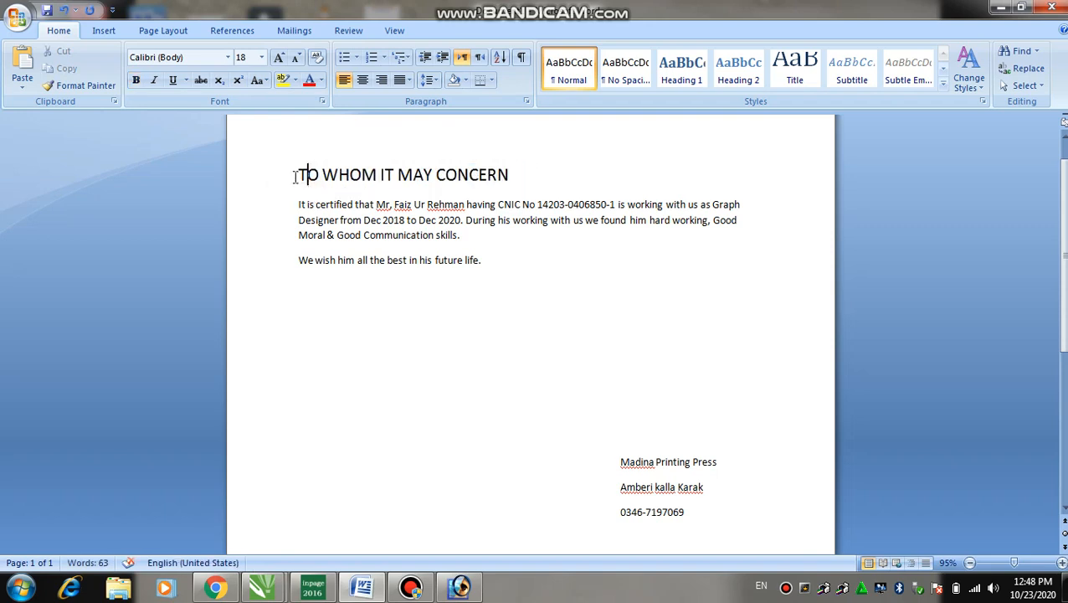
{"action": "left_click_drag", "start_coordinate": [298, 178], "coordinate": [511, 175]}
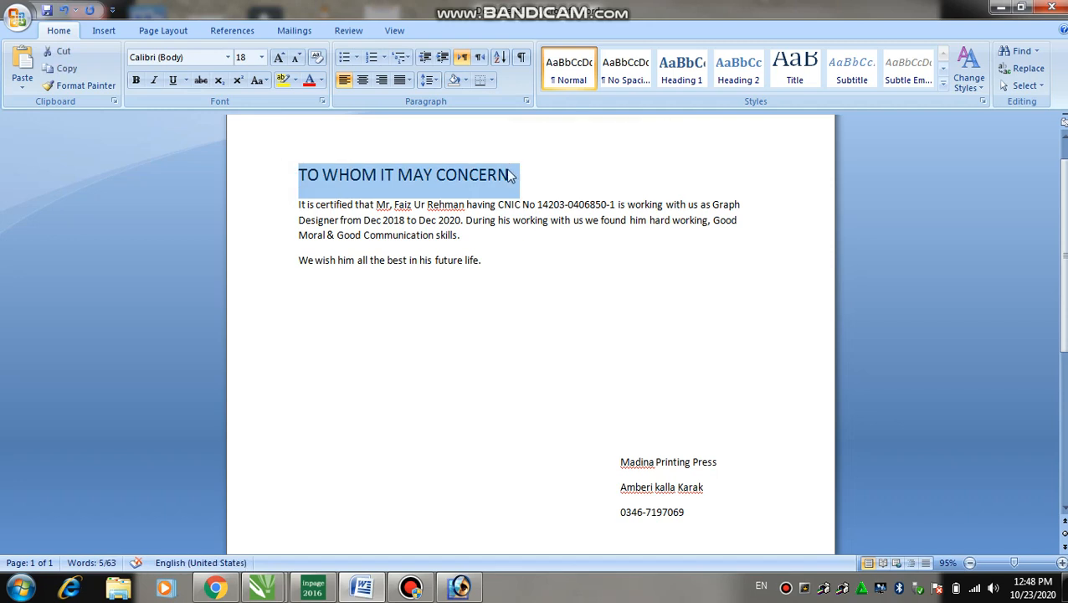
{"action": "key", "text": "ctrl+b"}
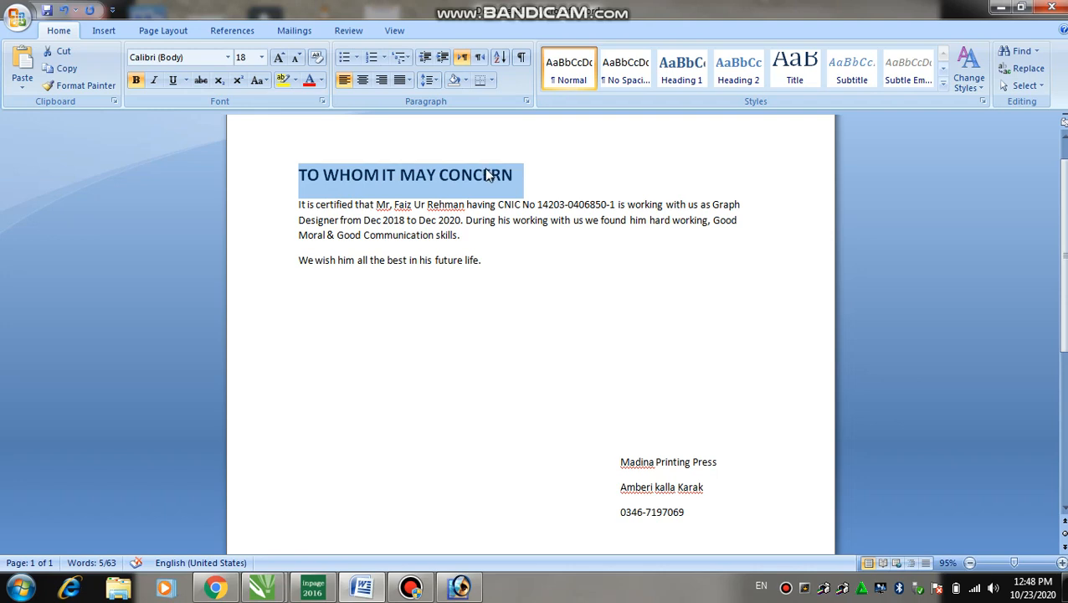
{"action": "key", "text": "ctrl+u"}
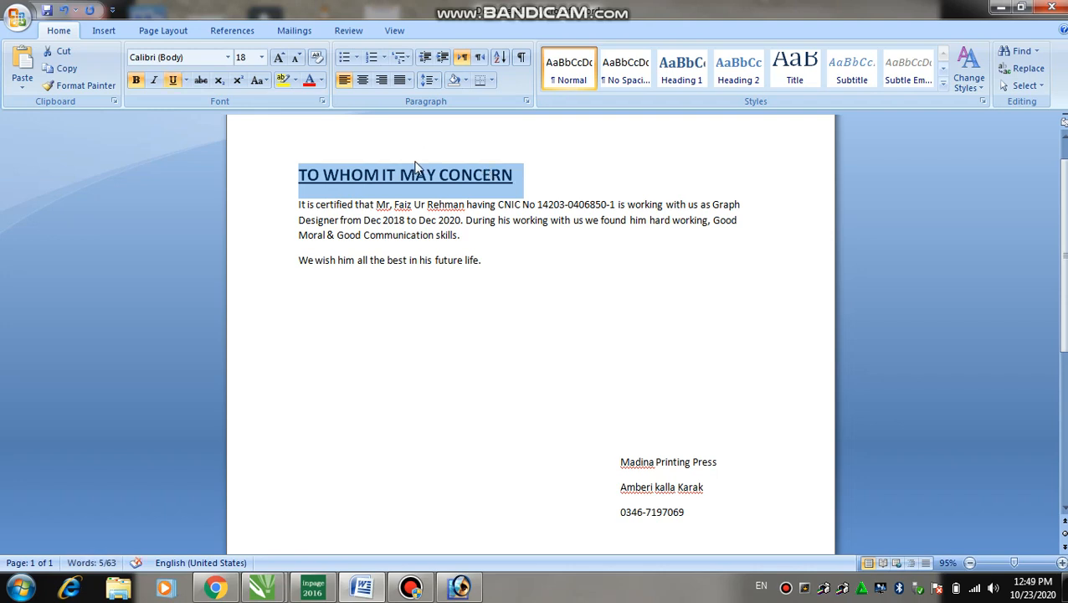
{"action": "key", "text": "ctrl+i"}
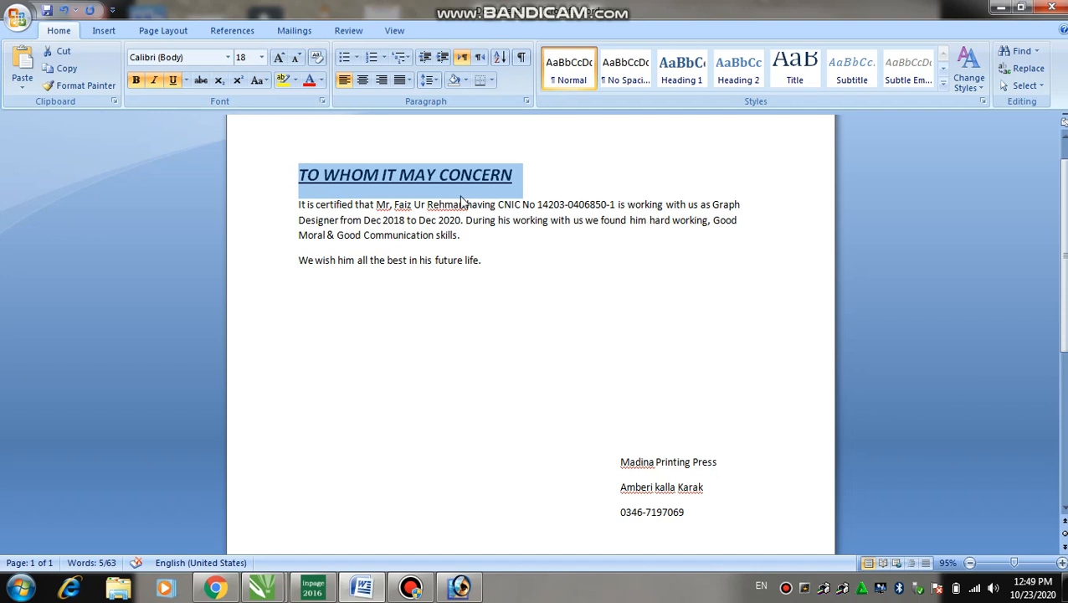
{"action": "key", "text": "ctrl+e"}
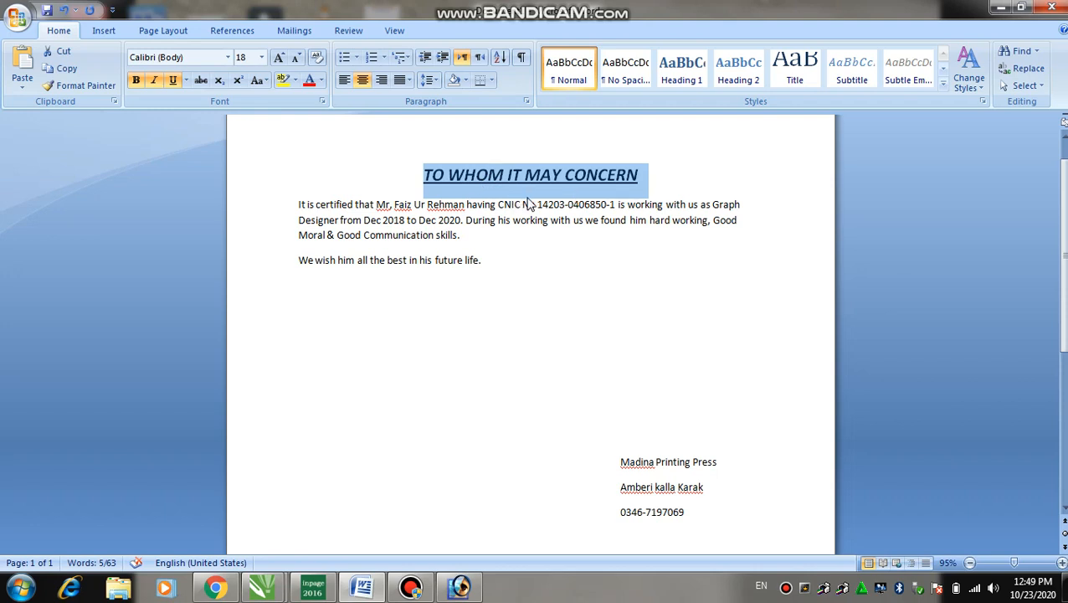
- Indent the first line of the certificate paragraph by one tab and set both body paragraphs to font size 12
{"action": "left_click", "coordinate": [295, 204]}
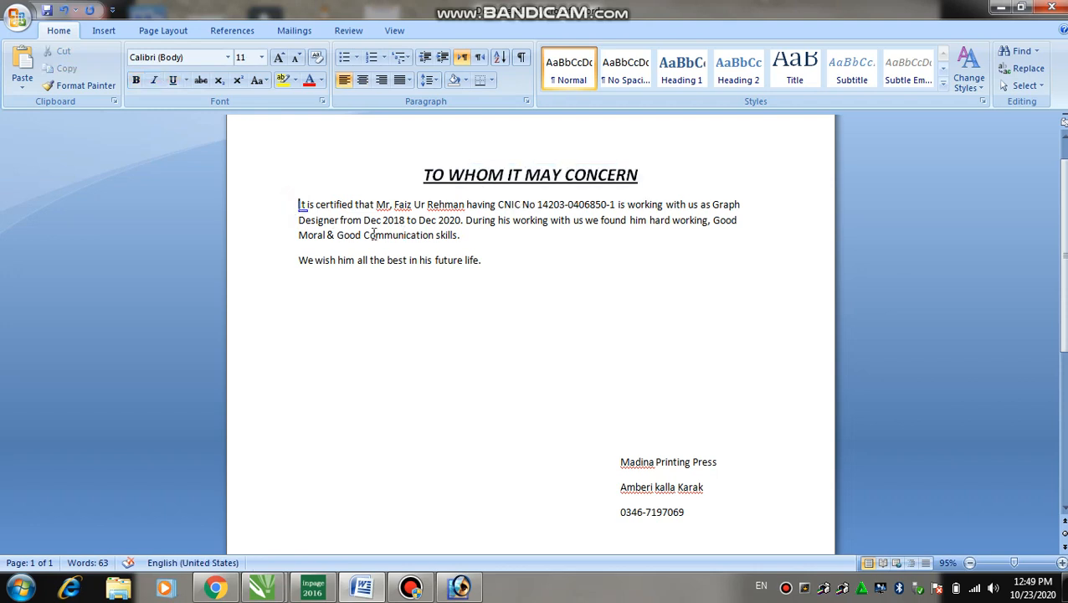
{"action": "key", "text": "Tab"}
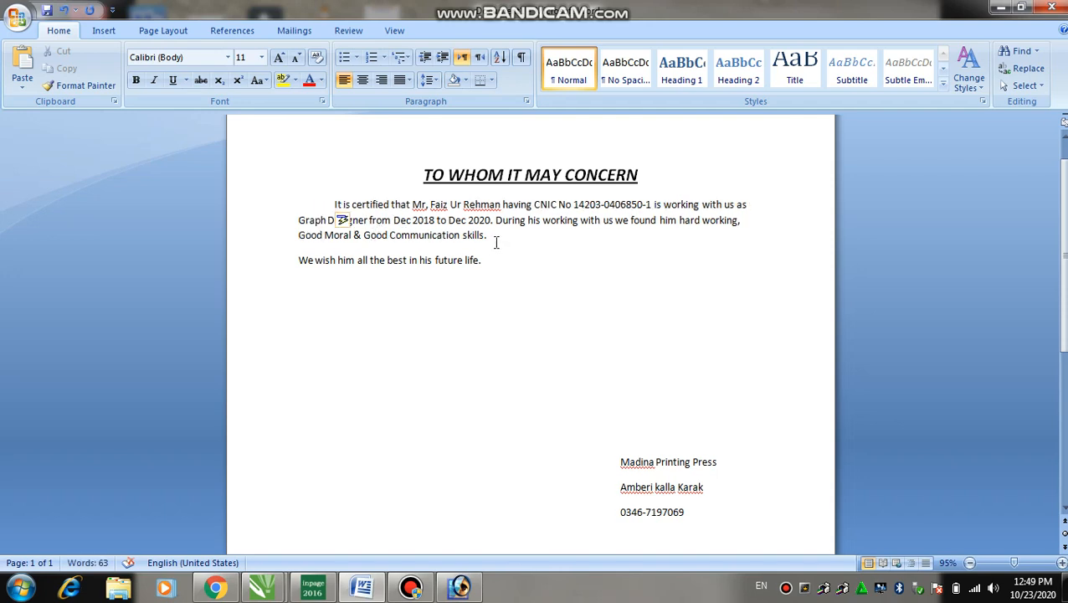
{"action": "left_click_drag", "start_coordinate": [489, 260], "coordinate": [328, 207]}
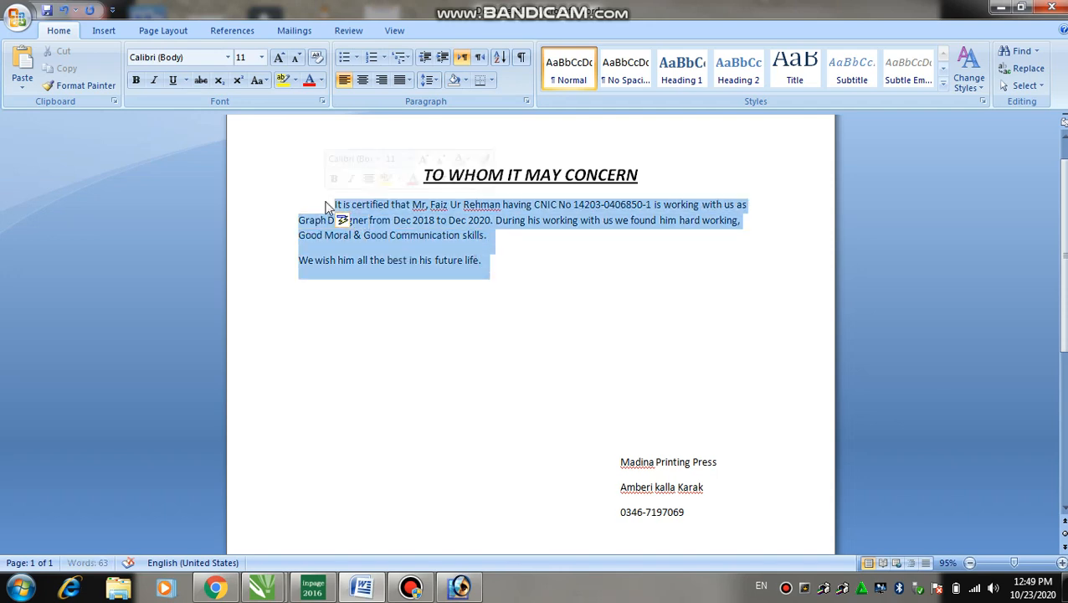
{"action": "left_click", "coordinate": [248, 57]}
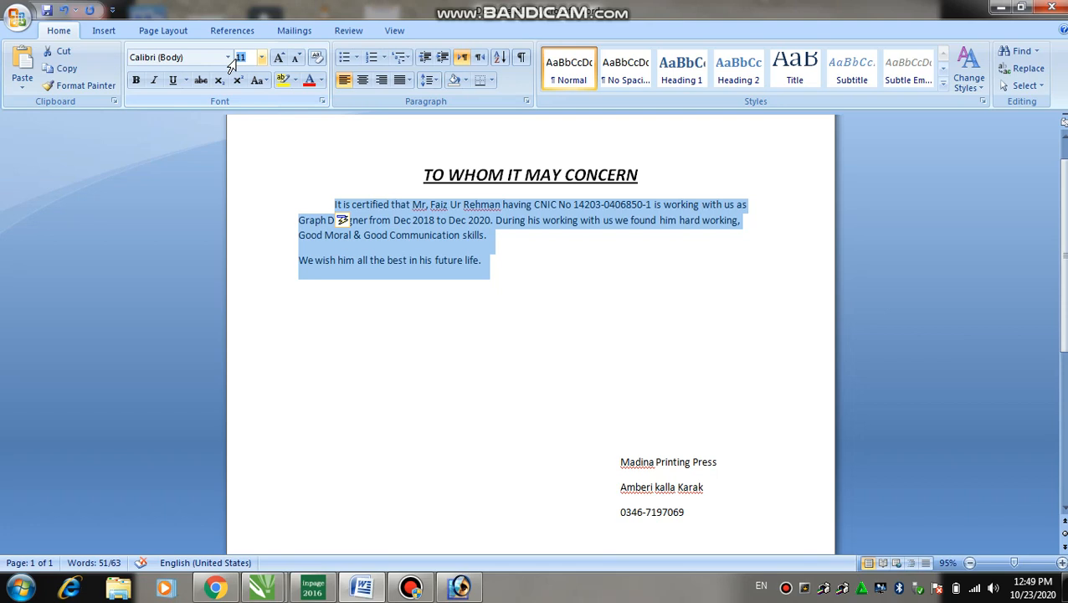
{"action": "type", "text": "12"}
{"action": "key", "text": "Return"}
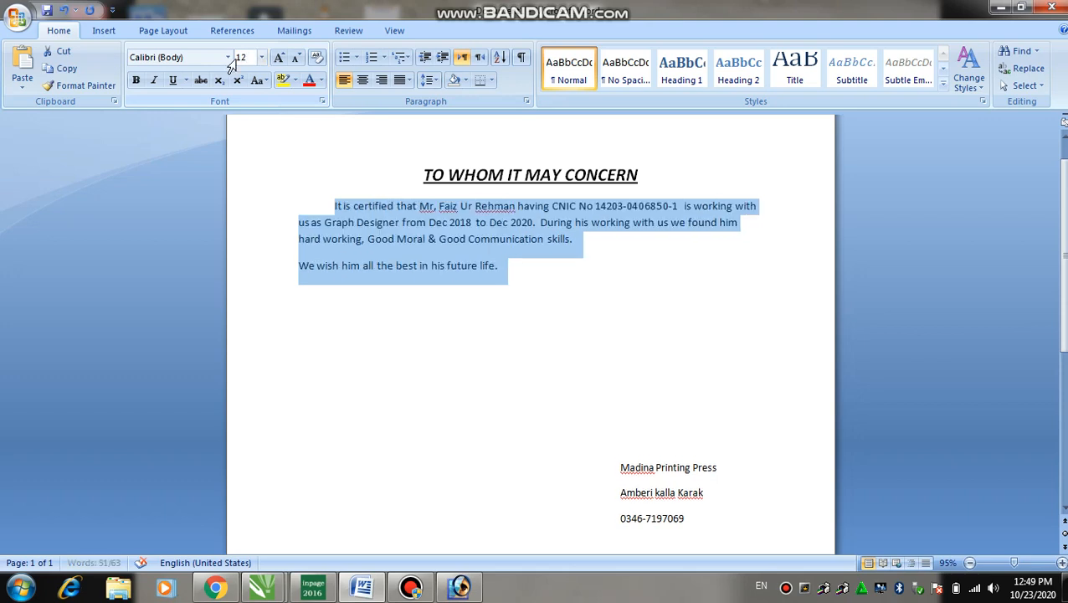
- Enlarge the Madina Printing Press signature block, trying font size 16 and settling on 14
{"action": "left_click_drag", "start_coordinate": [613, 459], "coordinate": [705, 523]}
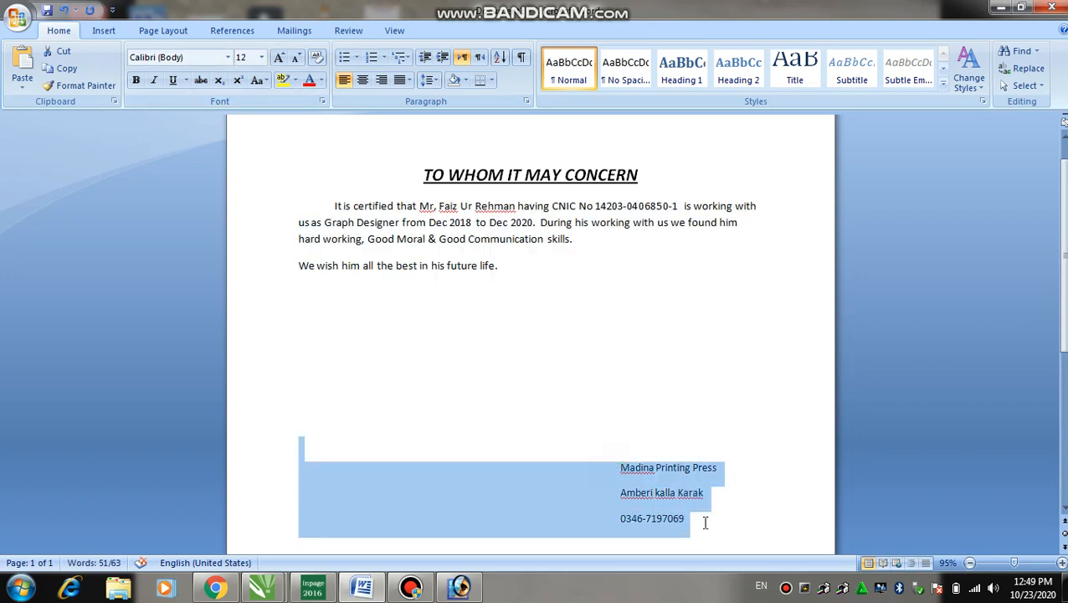
{"action": "left_click", "coordinate": [247, 58]}
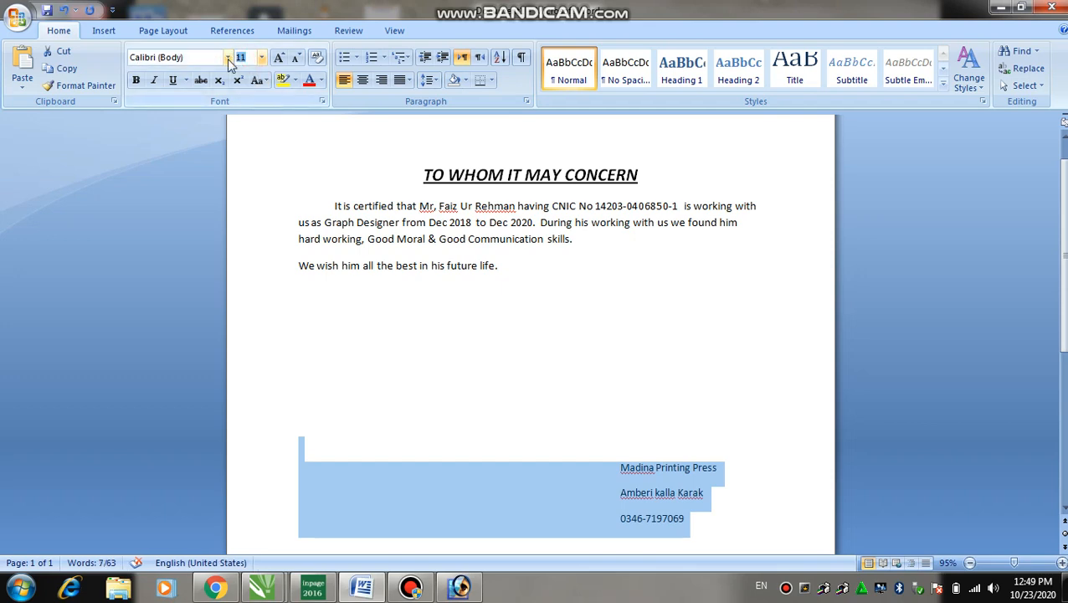
{"action": "type", "text": "16"}
{"action": "key", "text": "Return"}
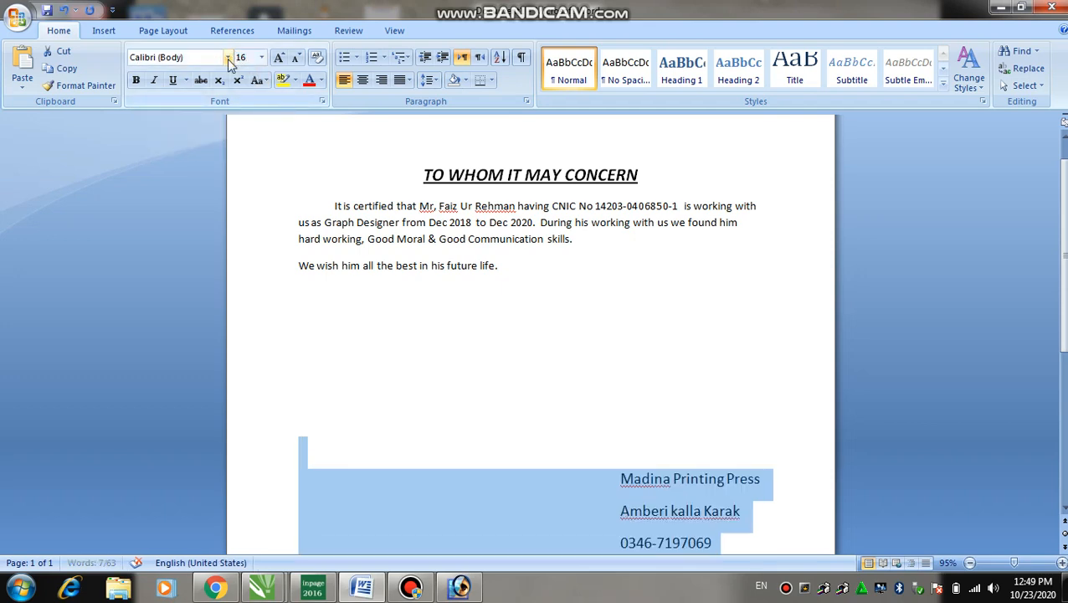
{"action": "left_click", "coordinate": [251, 59]}
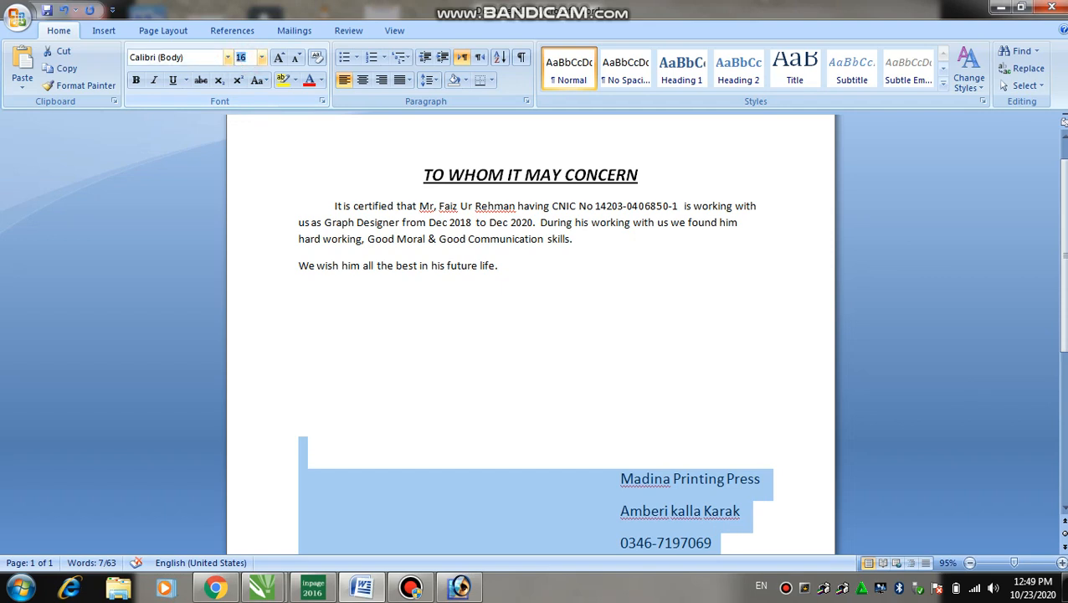
{"action": "type", "text": "14"}
{"action": "key", "text": "Return"}
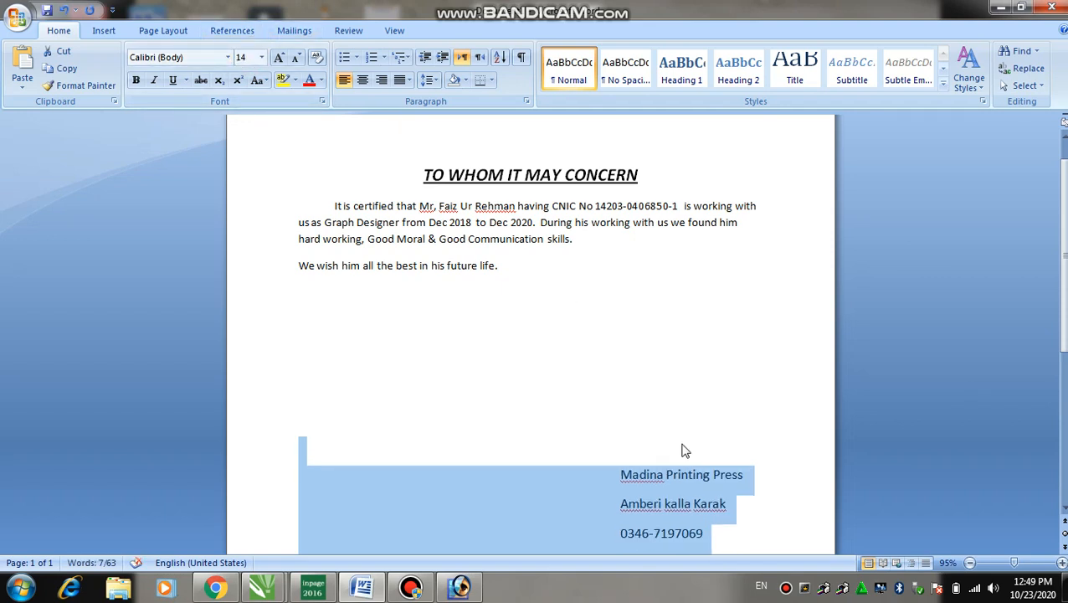
- Tighten the three signature lines by removing the space after paragraphs, trying line spacing 1.0 and settling on 1.15
{"action": "scroll", "coordinate": [682, 451], "scroll_direction": "down", "scroll_amount": 2}
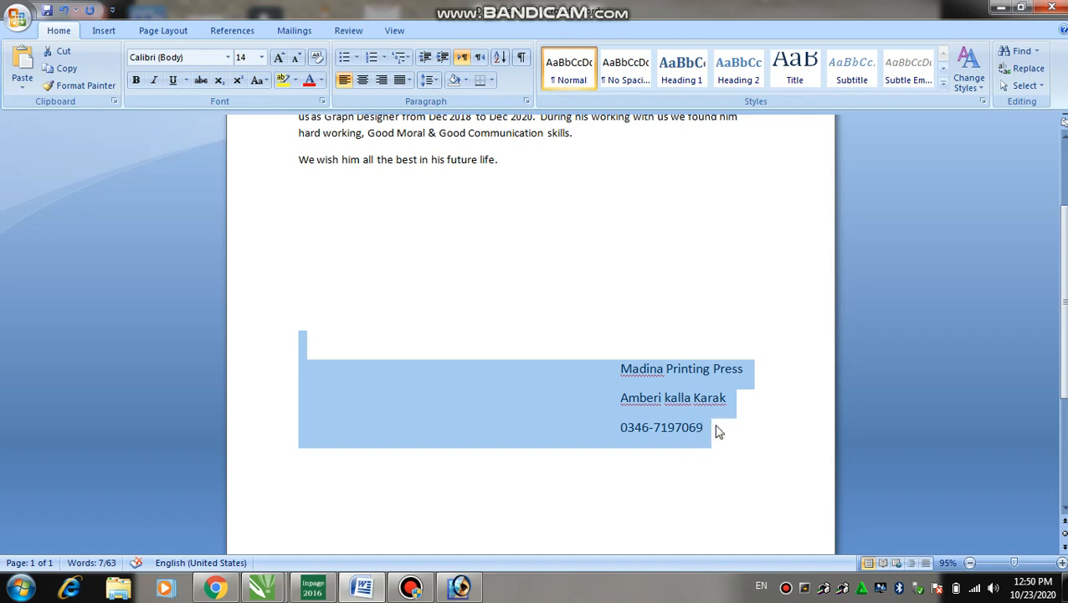
{"action": "left_click_drag", "start_coordinate": [716, 430], "coordinate": [639, 372]}
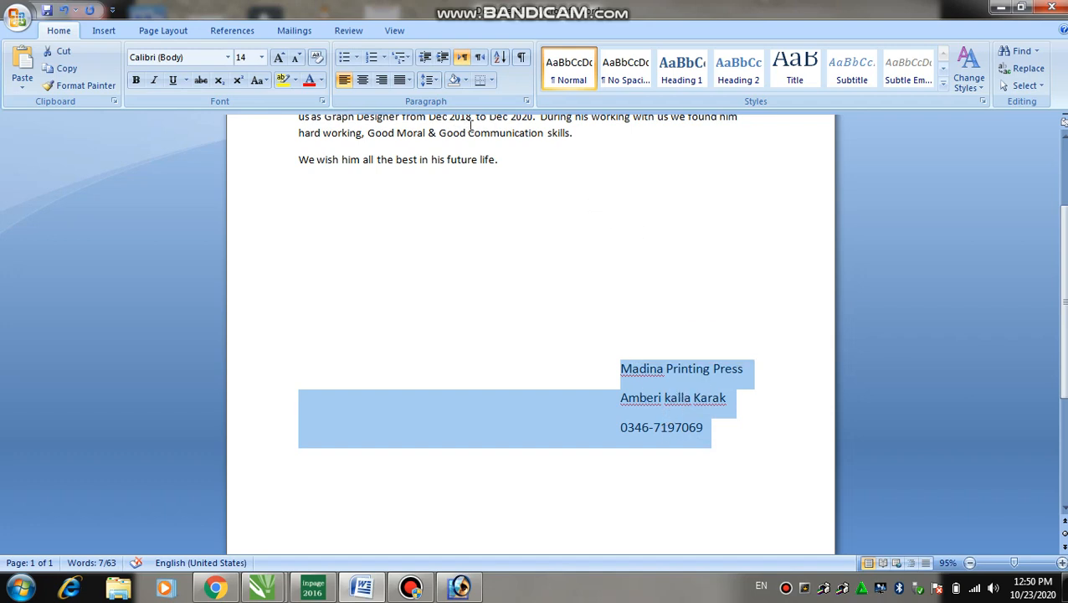
{"action": "left_click", "coordinate": [429, 81]}
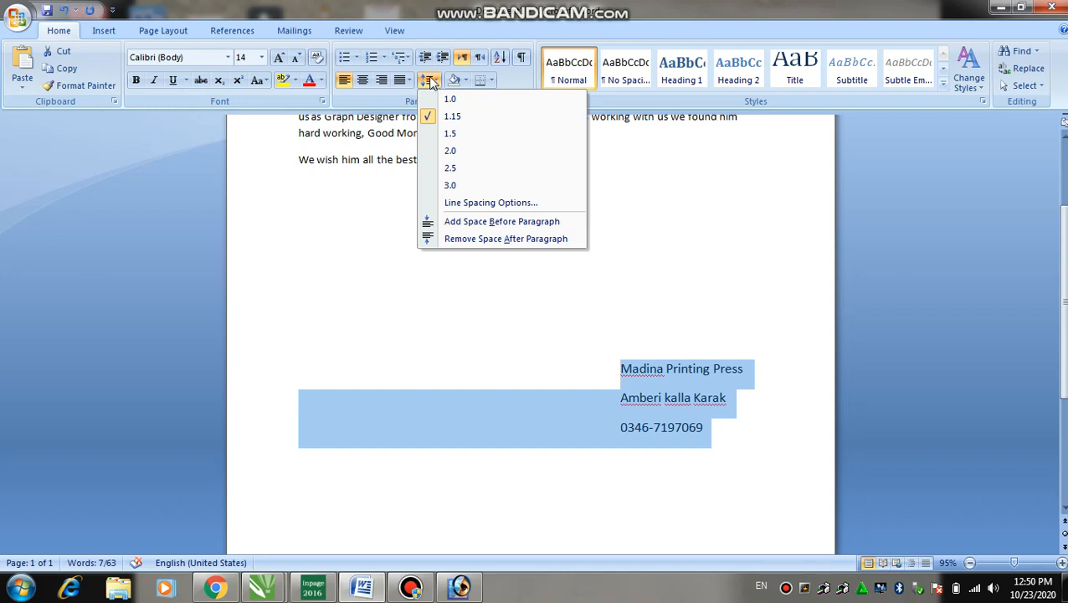
{"action": "left_click", "coordinate": [450, 101]}
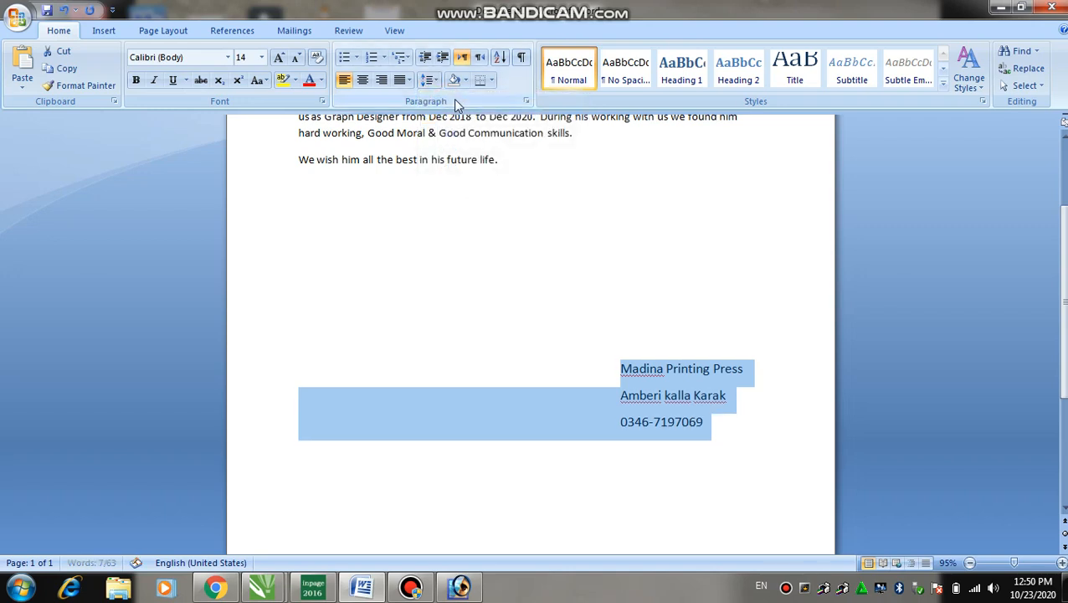
{"action": "left_click", "coordinate": [429, 80]}
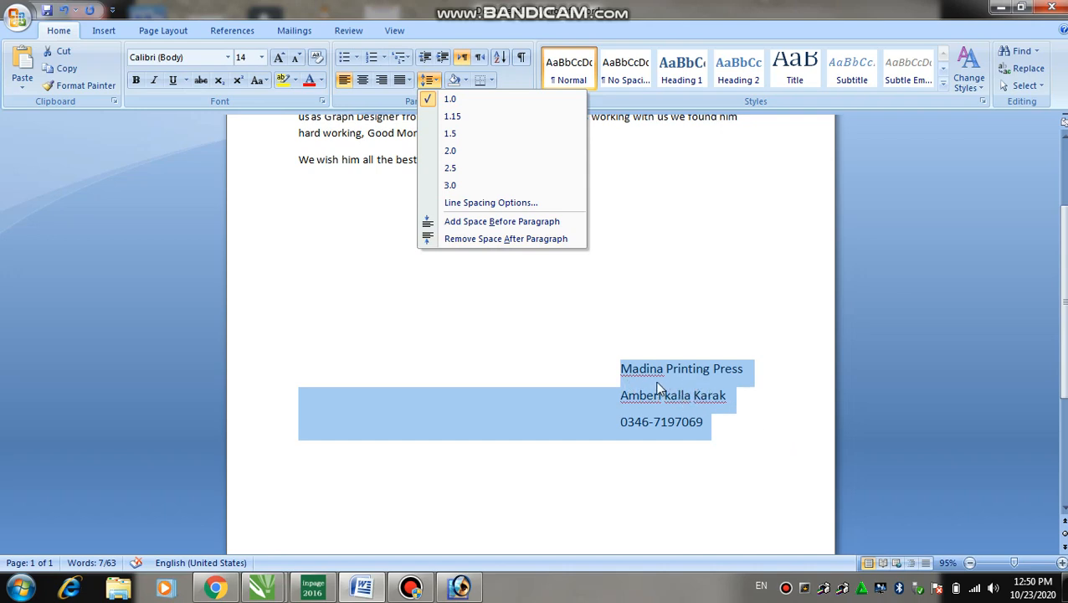
{"action": "left_click", "coordinate": [477, 240]}
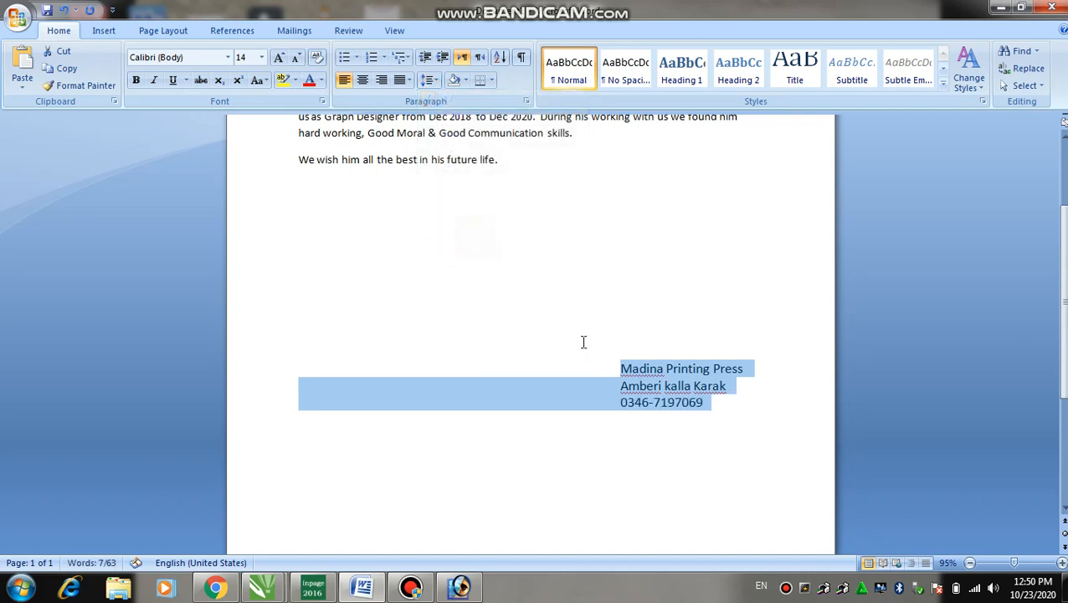
{"action": "left_click", "coordinate": [431, 82]}
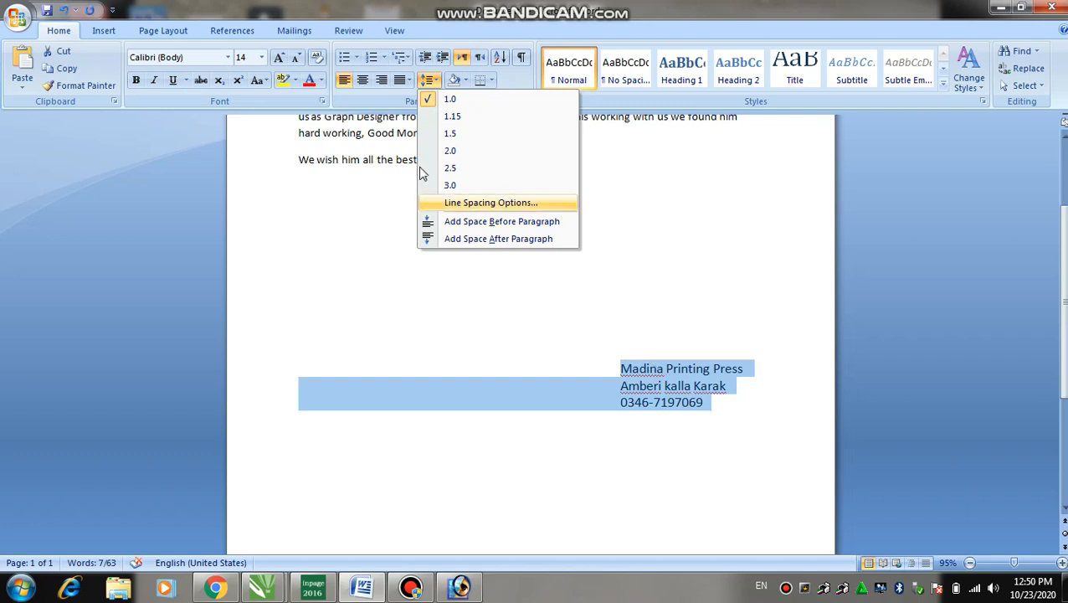
{"action": "left_click", "coordinate": [432, 118]}
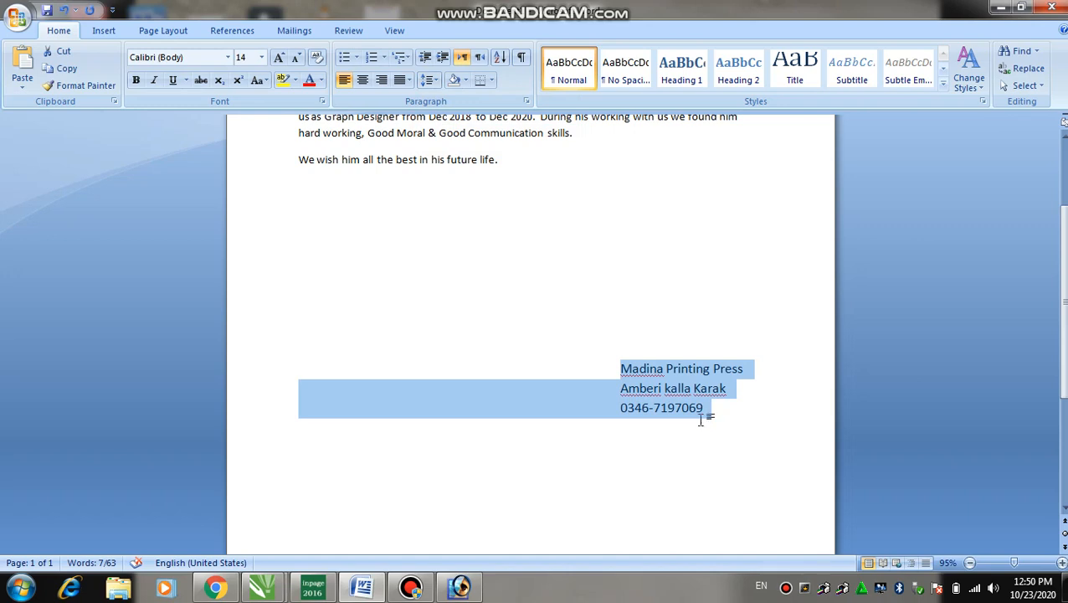
- Shift the signature block's address and phone lines to centre them under Madina Printing Press, and make all three lines bold
{"action": "left_click", "coordinate": [620, 411]}
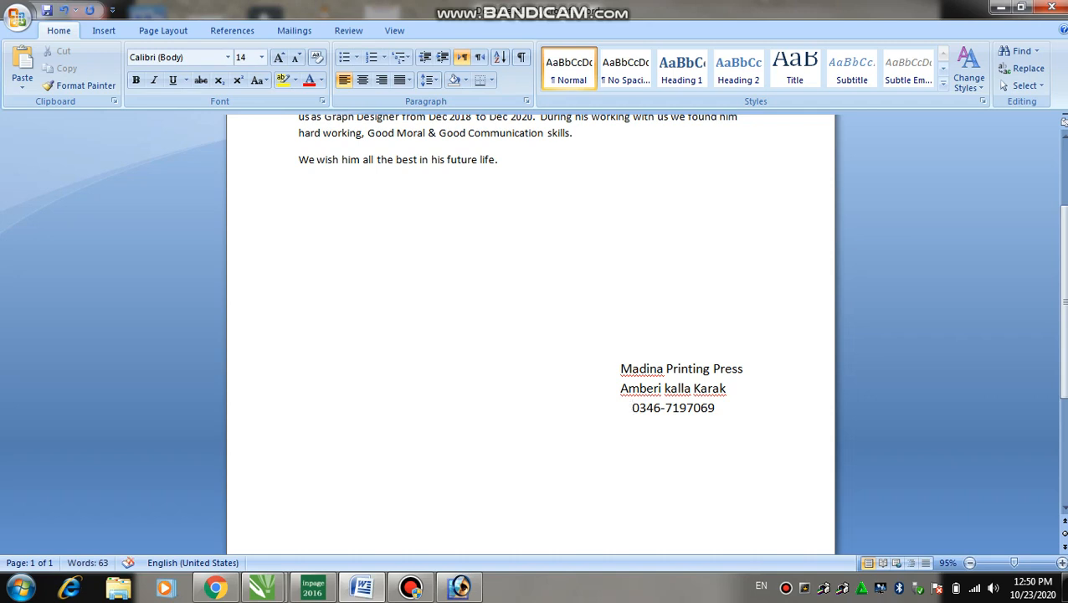
{"action": "left_click", "coordinate": [615, 388]}
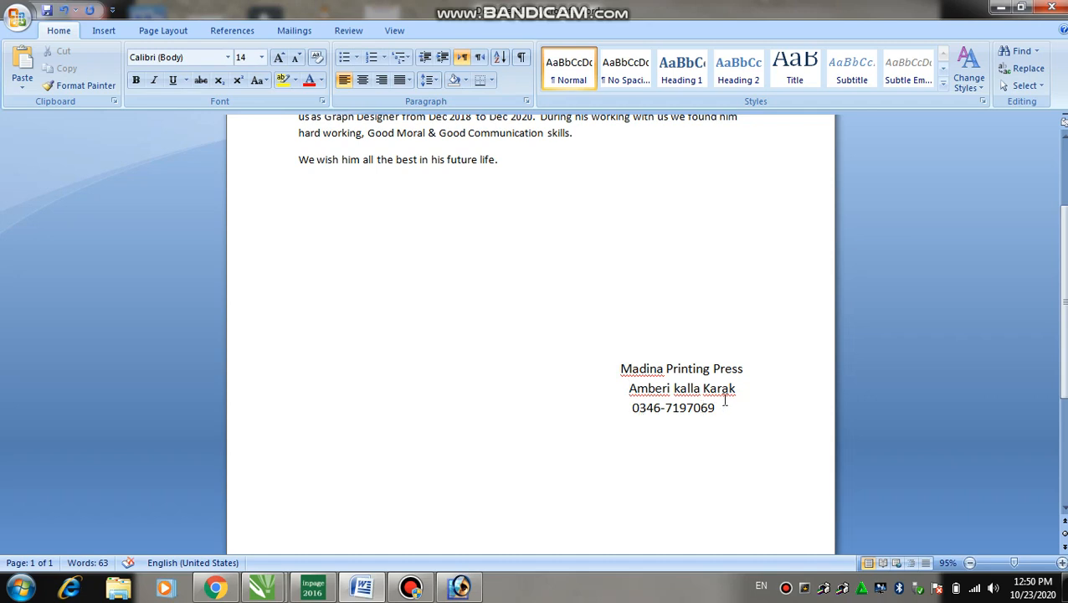
{"action": "scroll", "coordinate": [725, 401], "scroll_direction": "up", "scroll_amount": 1}
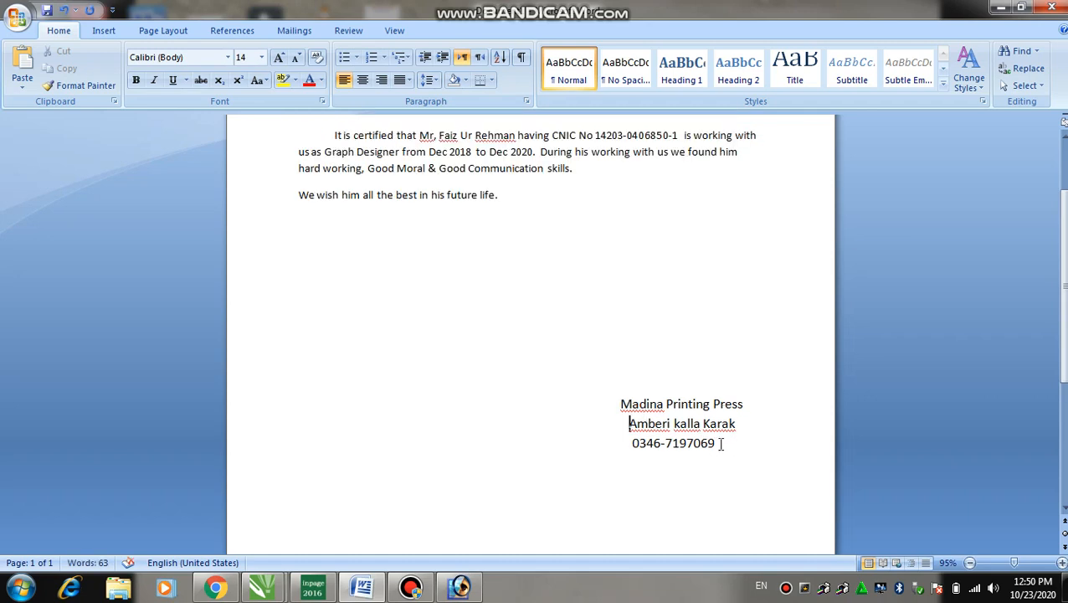
{"action": "scroll", "coordinate": [670, 422], "scroll_direction": "up", "scroll_amount": 3}
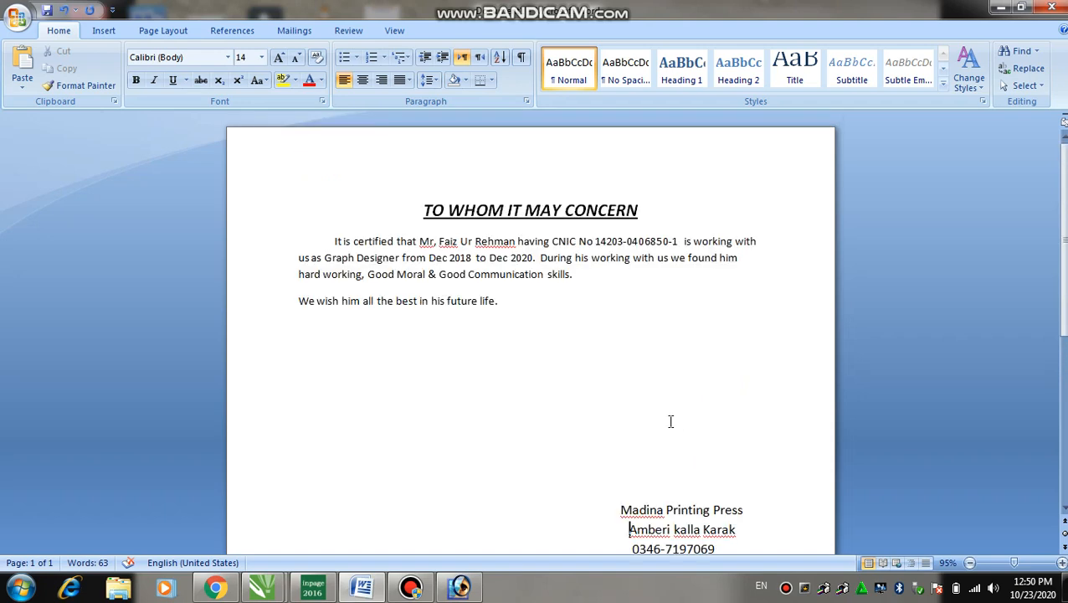
{"action": "scroll", "coordinate": [670, 421], "scroll_direction": "down", "scroll_amount": 2}
{"action": "left_click_drag", "start_coordinate": [716, 479], "coordinate": [623, 449]}
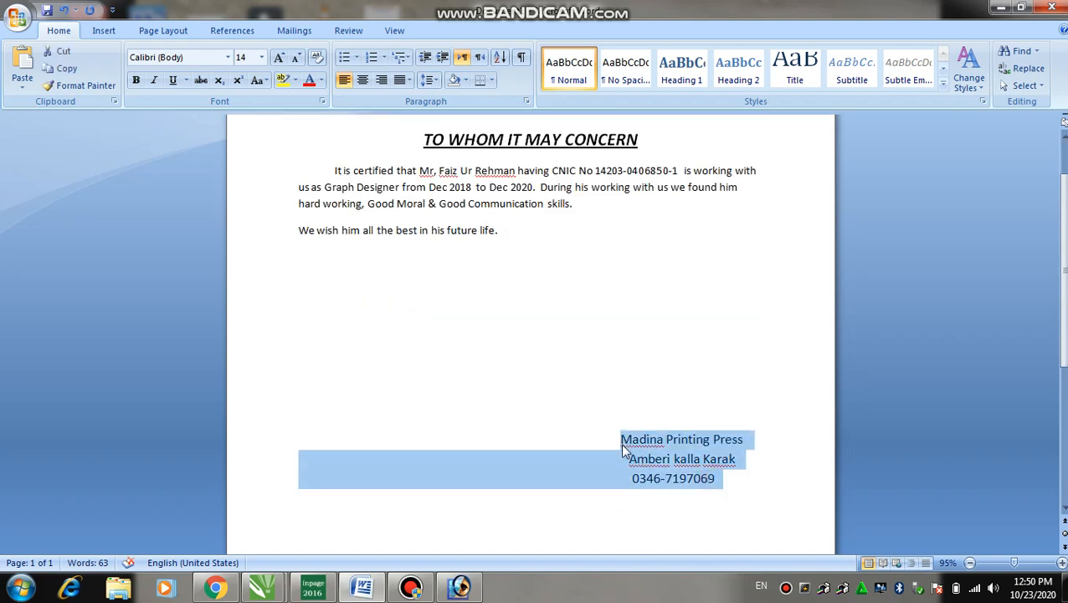
{"action": "key", "text": "ctrl+b"}
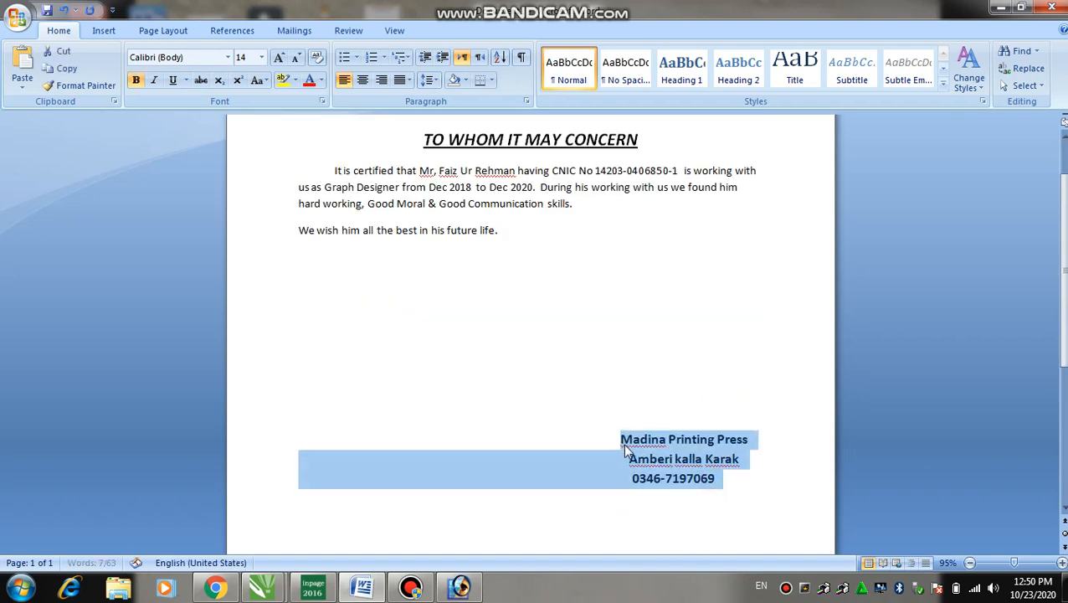
{"action": "scroll", "coordinate": [512, 338], "scroll_direction": "up", "scroll_amount": 2}
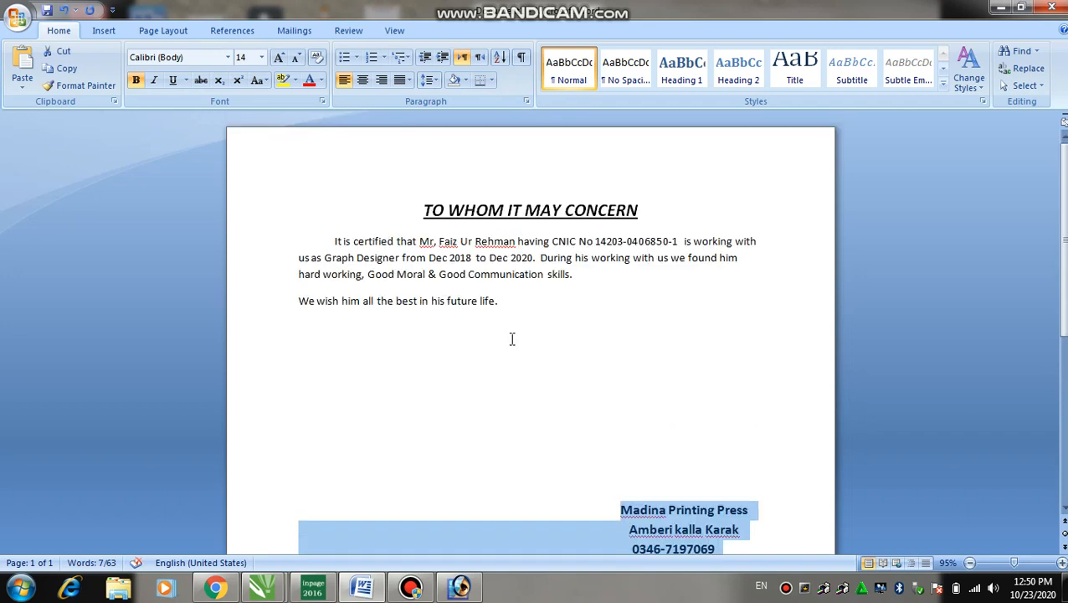
- Insert a blank line below the TO WHOM IT MAY CONCERN heading and widen the line spacing of both body paragraphs
{"action": "left_click", "coordinate": [651, 216]}
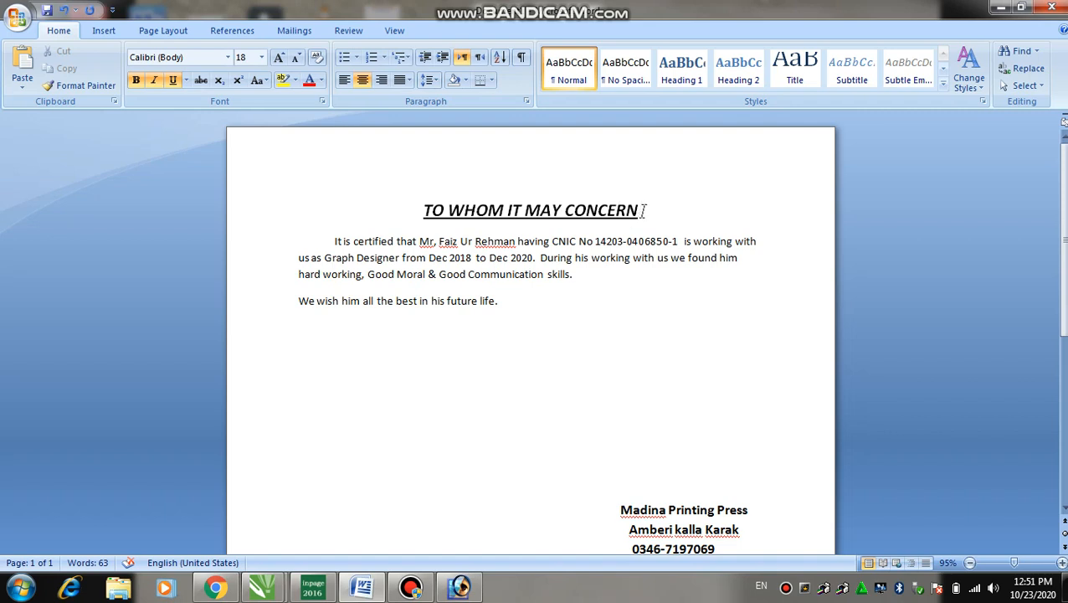
{"action": "key", "text": "Return"}
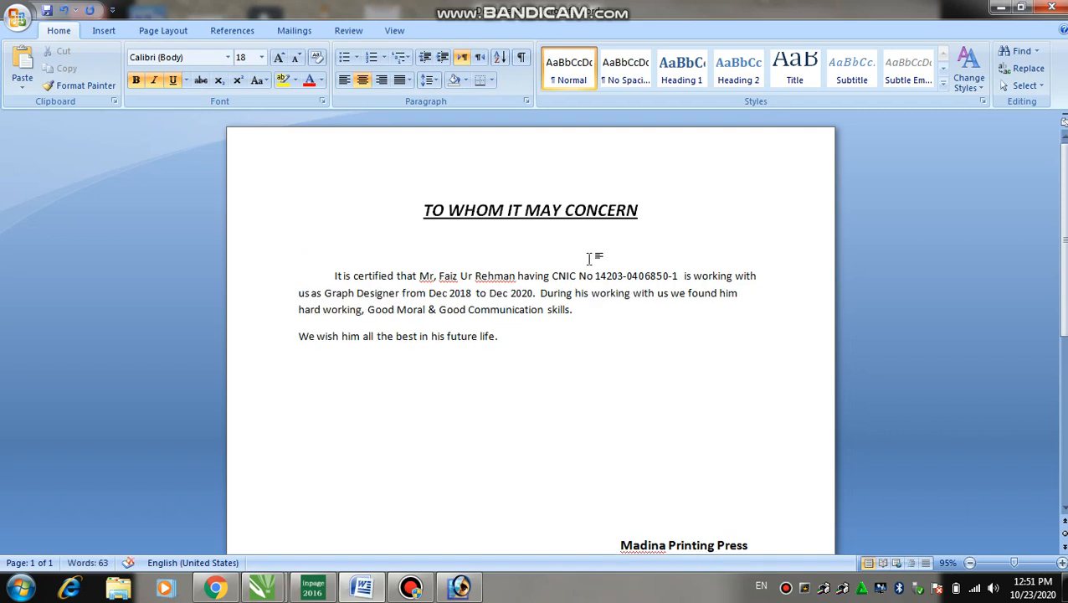
{"action": "left_click_drag", "start_coordinate": [502, 338], "coordinate": [323, 274]}
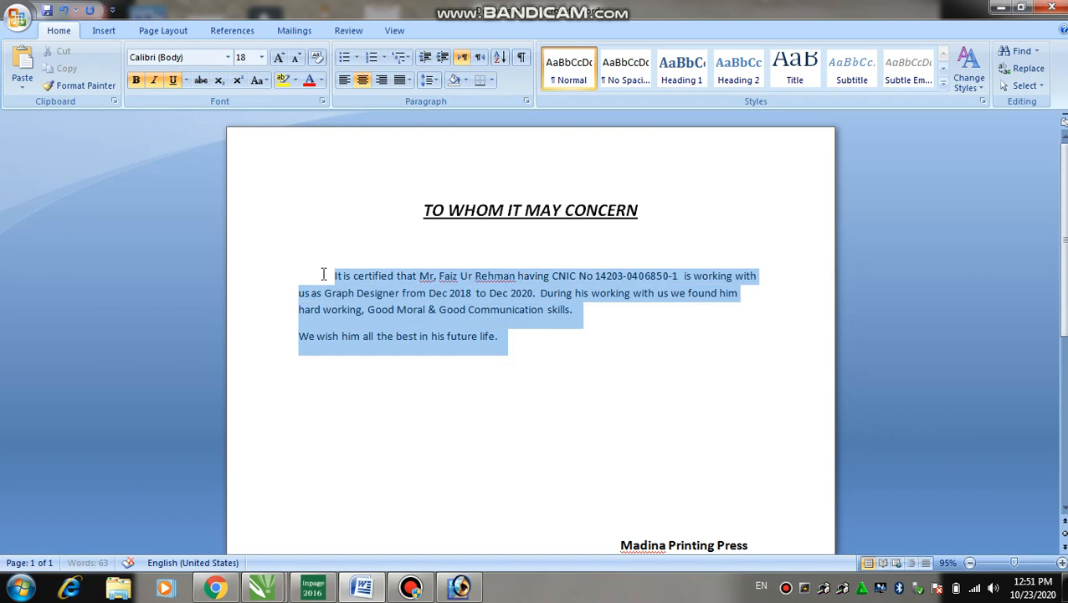
{"action": "left_click", "coordinate": [428, 80]}
{"action": "left_click", "coordinate": [449, 151]}
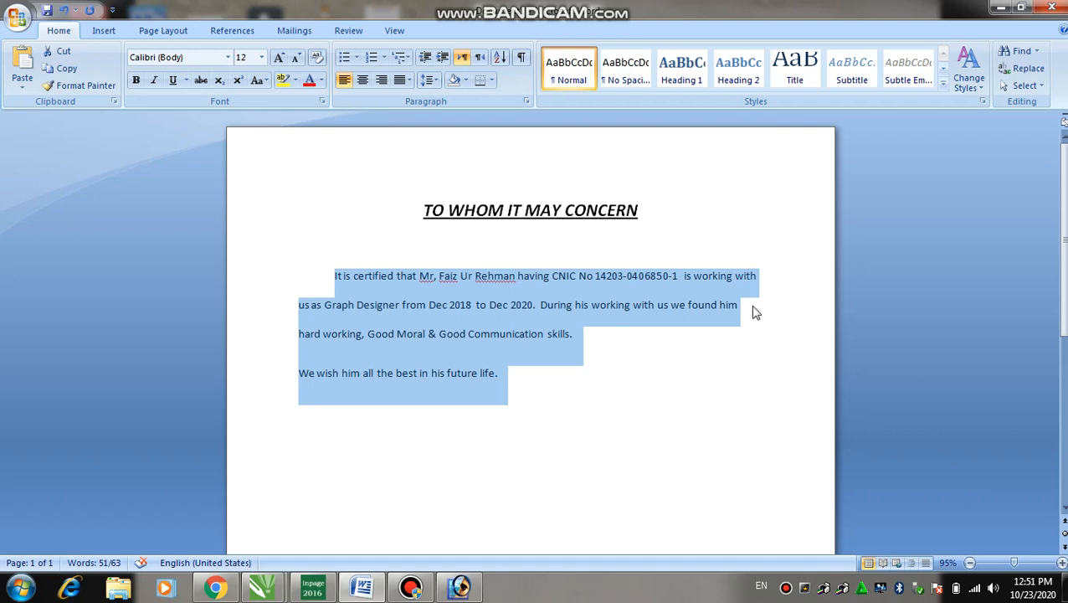
- Justify both body paragraphs, comparing the result once with left alignment
{"action": "key", "text": "ctrl+j"}
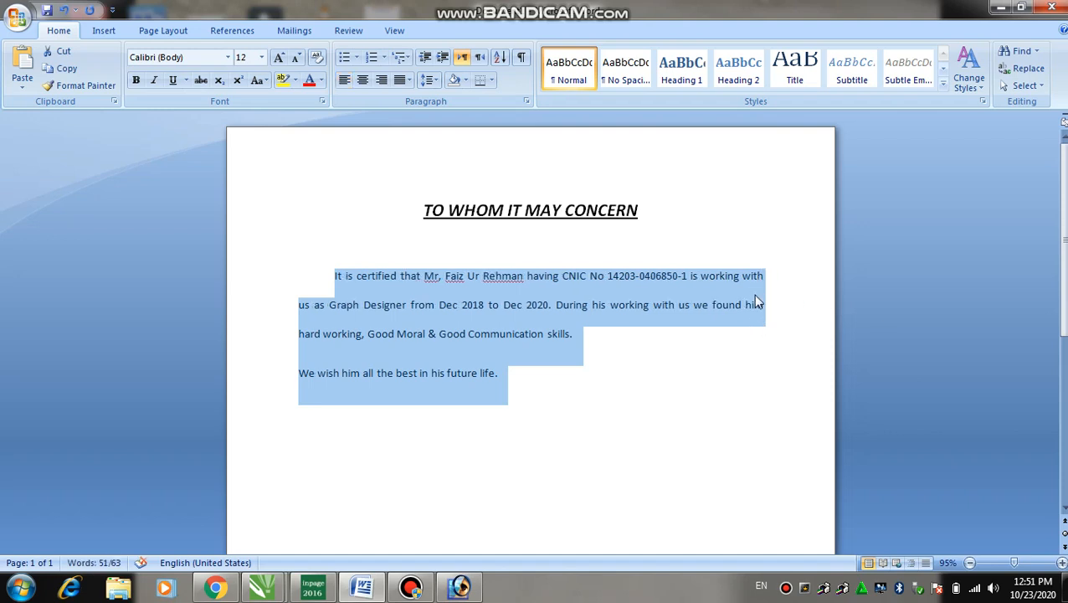
{"action": "key", "text": "ctrl+l"}
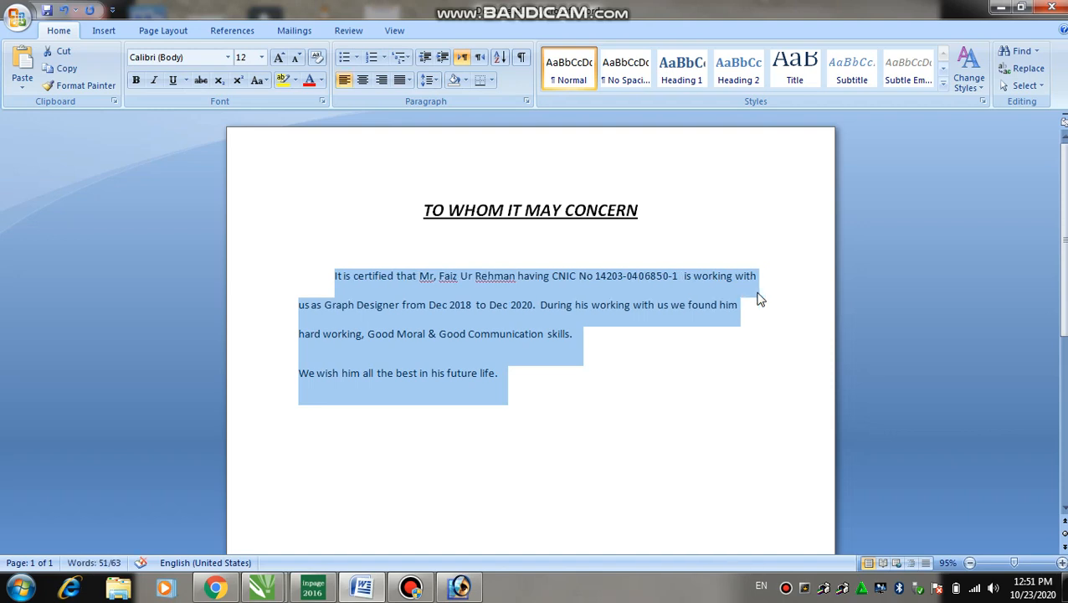
{"action": "key", "text": "ctrl+j"}
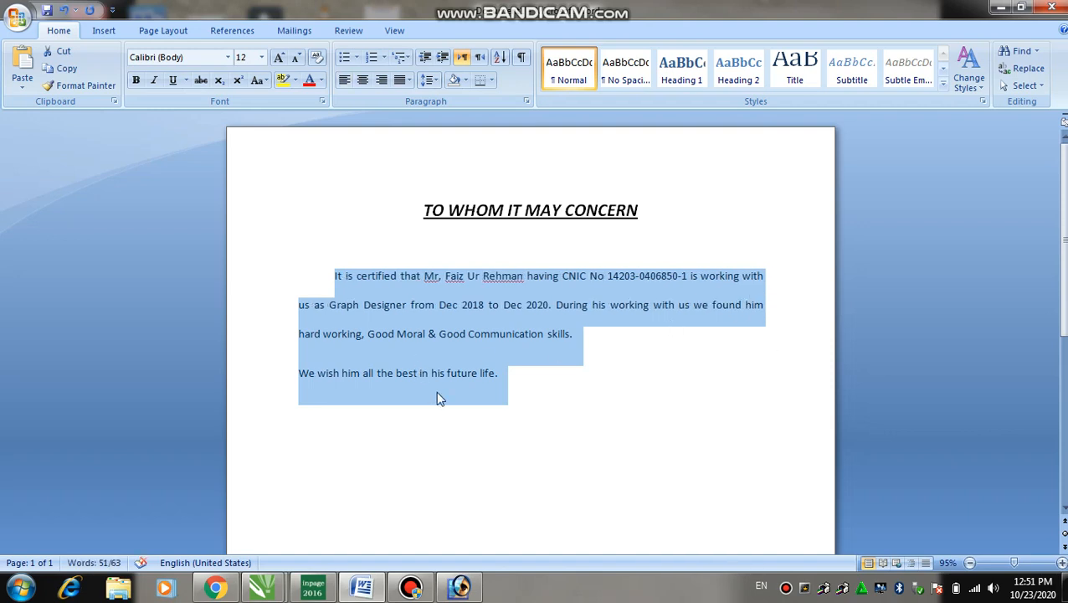
{"action": "left_click", "coordinate": [546, 402]}
- Make the employee's name and the CNIC number in the certificate paragraph bold and underlined
{"action": "left_click_drag", "start_coordinate": [424, 281], "coordinate": [514, 285]}
{"action": "key", "text": "ctrl+b"}
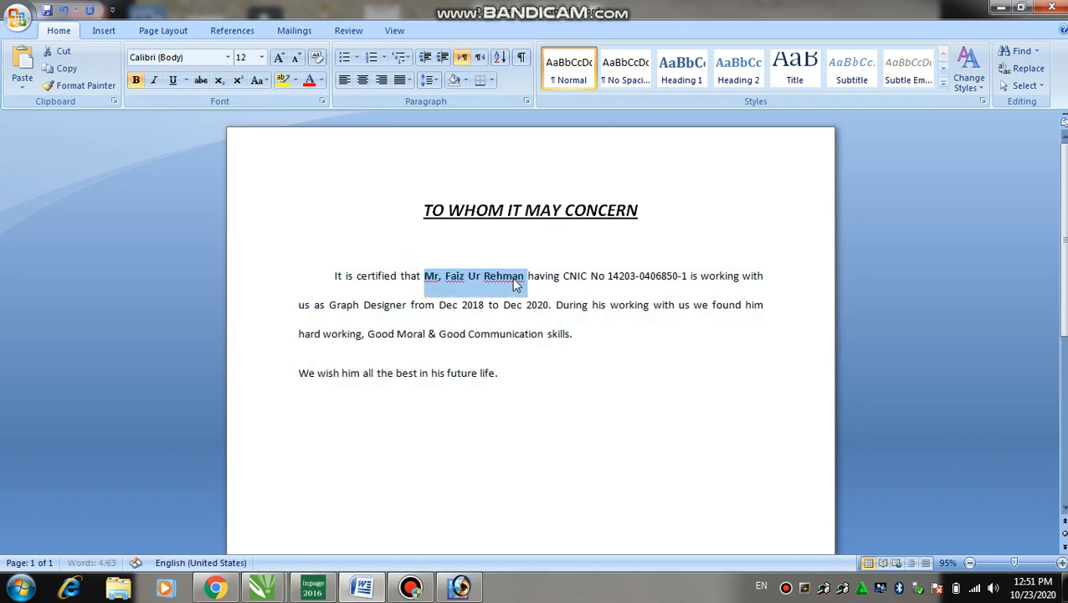
{"action": "key", "text": "ctrl+u"}
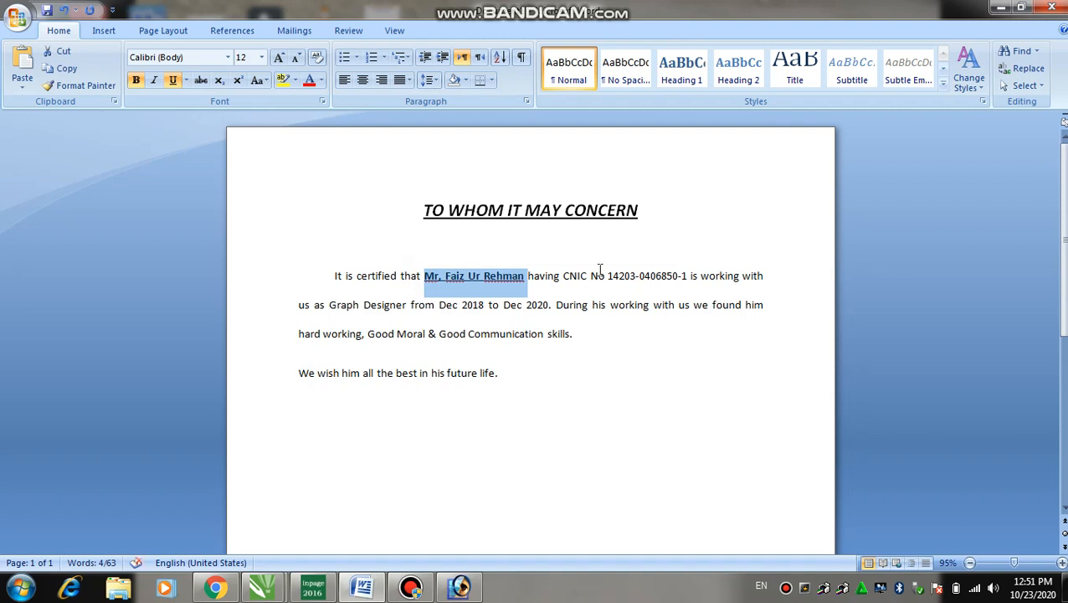
{"action": "left_click_drag", "start_coordinate": [605, 277], "coordinate": [690, 278]}
{"action": "key", "text": "ctrl+b"}
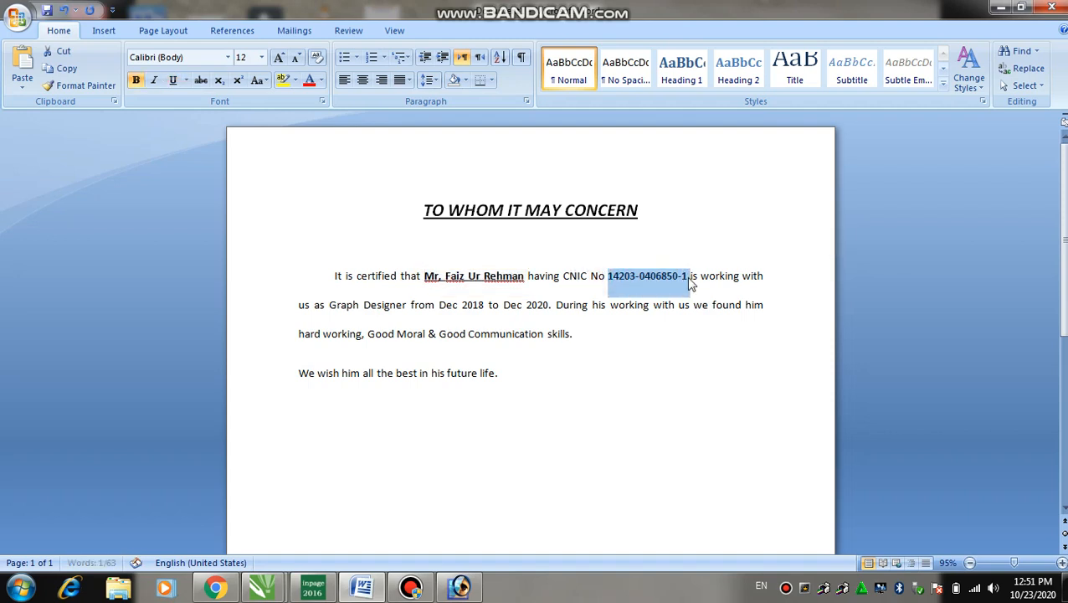
{"action": "key", "text": "ctrl+u"}
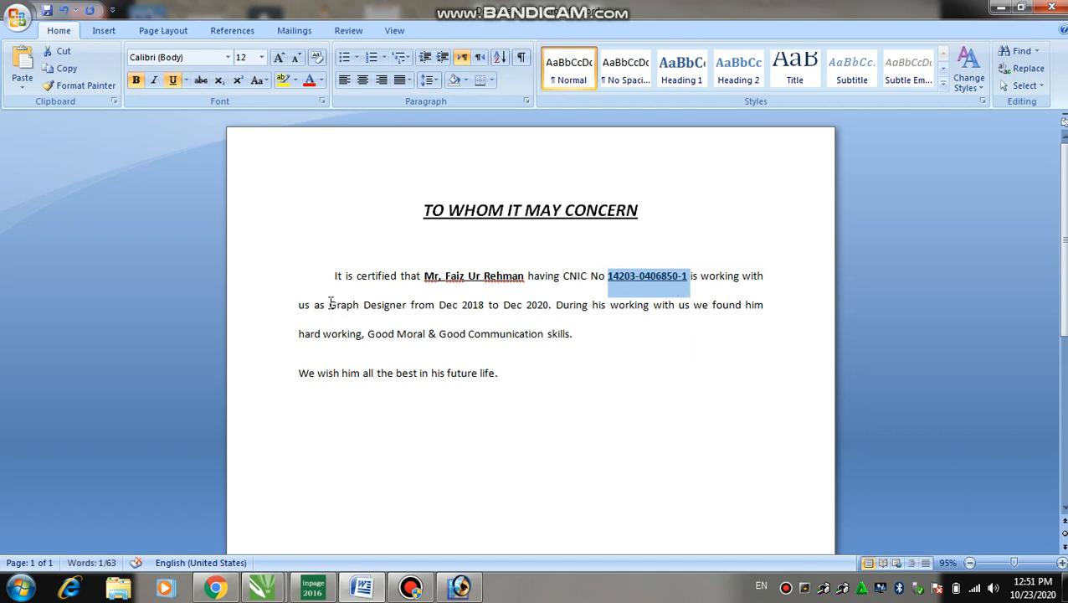
- Make the job title Graph Designer and the period Dec 2018 to Dec 2020 bold
{"action": "left_click_drag", "start_coordinate": [329, 305], "coordinate": [392, 305]}
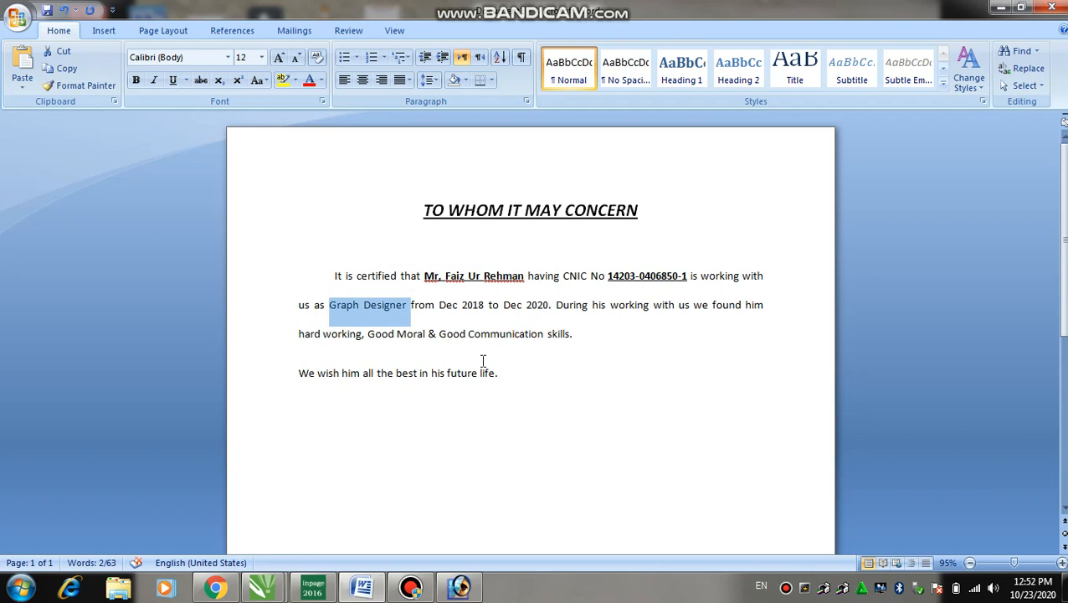
{"action": "key", "text": "ctrl+b"}
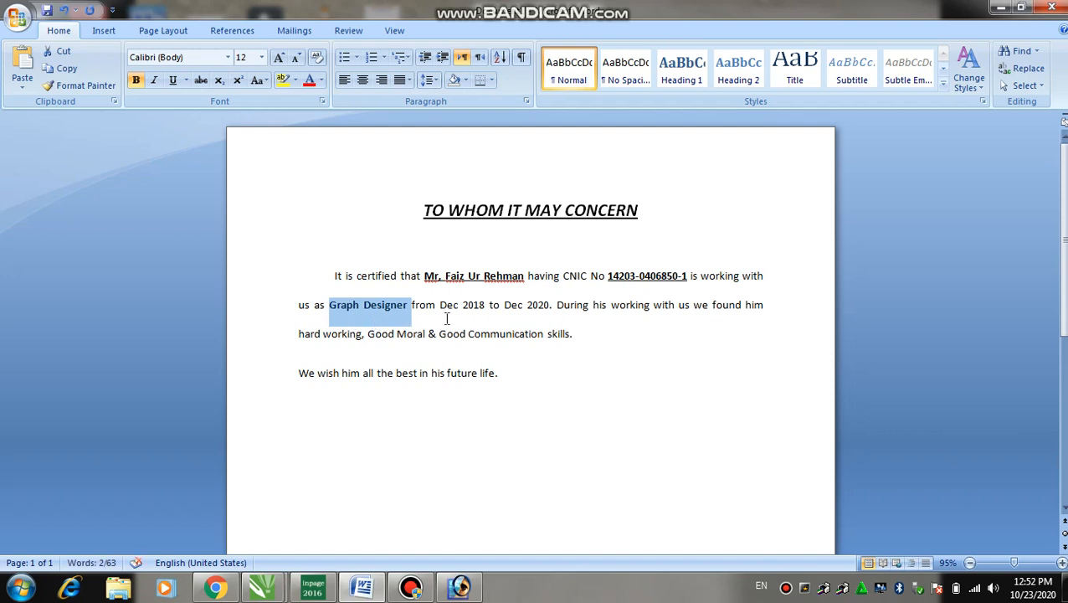
{"action": "left_click_drag", "start_coordinate": [450, 307], "coordinate": [550, 306]}
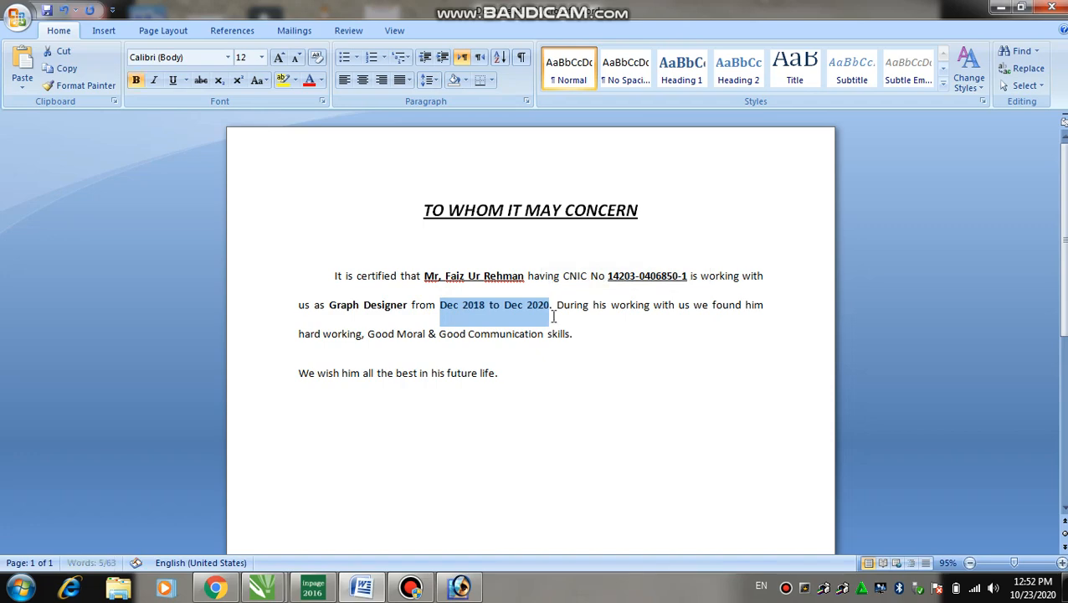
{"action": "left_click", "coordinate": [607, 350]}
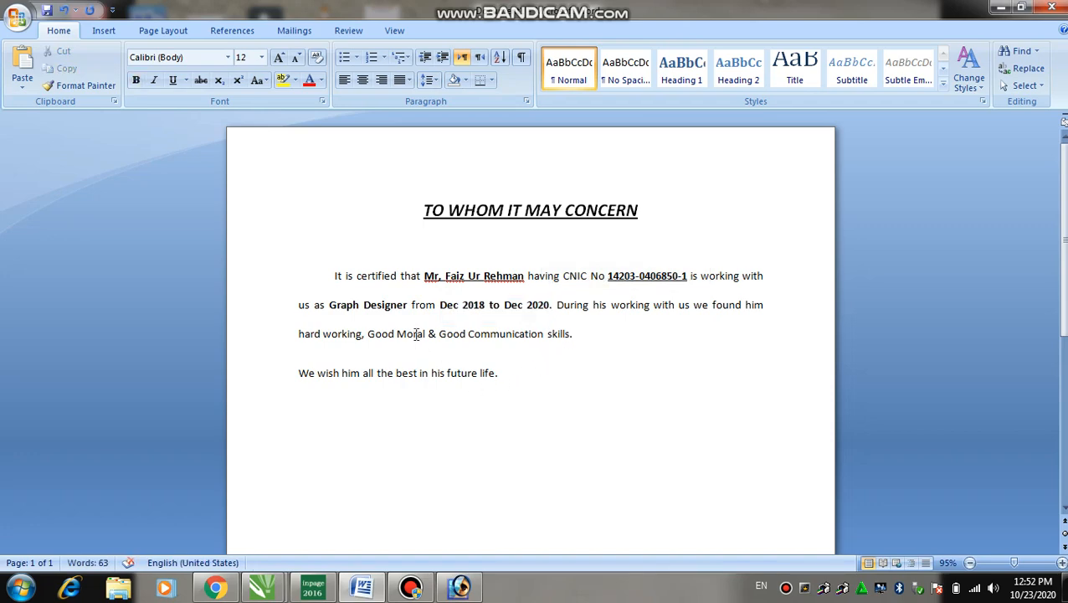
{"action": "scroll", "coordinate": [427, 319], "scroll_direction": "down", "scroll_amount": 5}
{"action": "scroll", "coordinate": [485, 397], "scroll_direction": "up", "scroll_amount": 5}
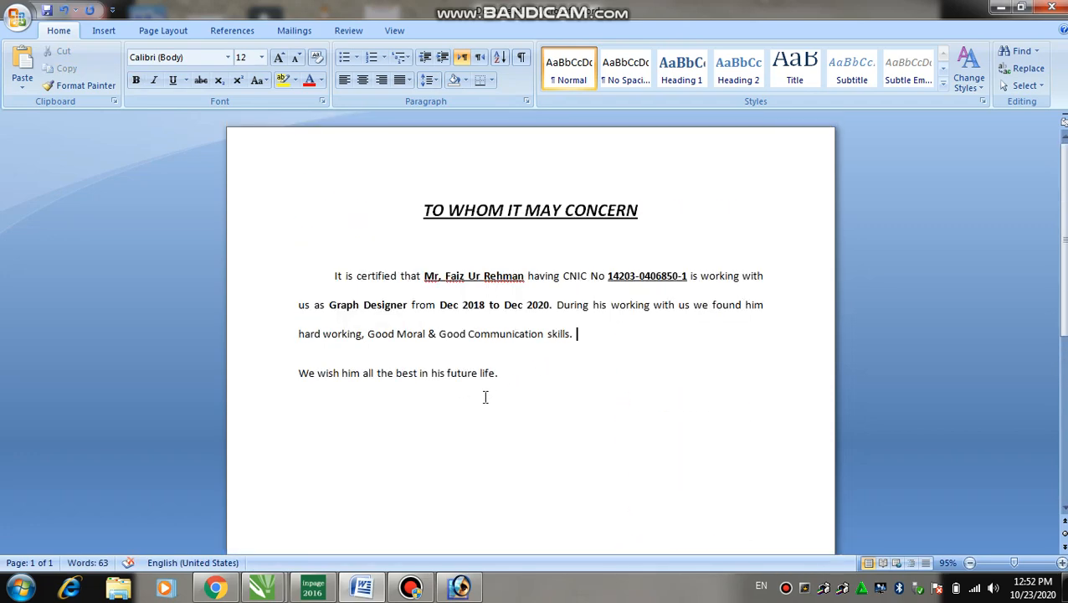
- Insert an empty line above the heading, try underscores on it and undo them, and turn off its bold, underline and italic formatting
{"action": "left_click", "coordinate": [422, 209]}
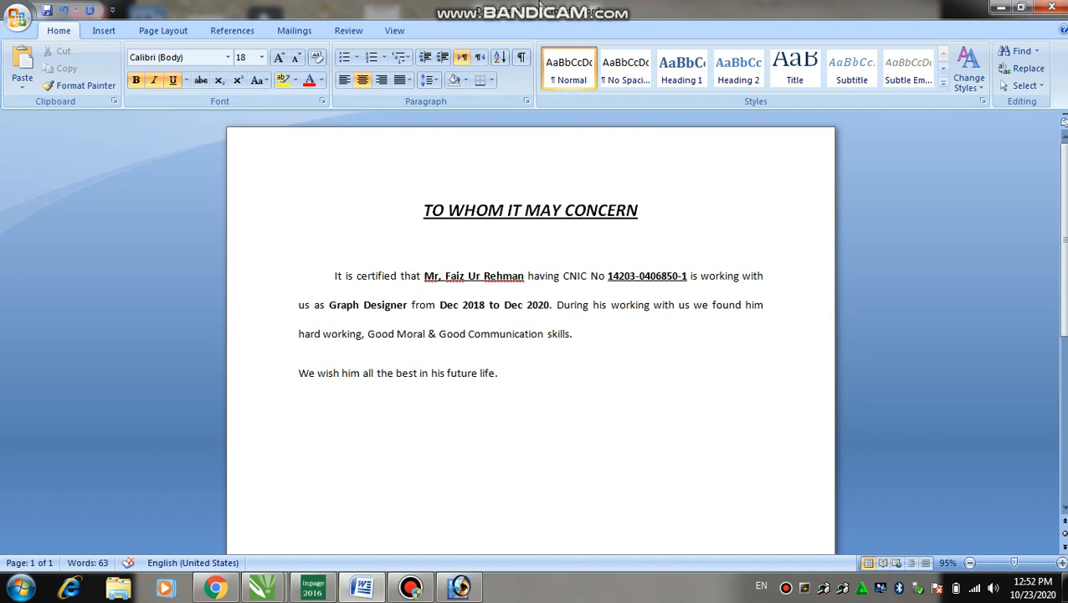
{"action": "mouse_move", "coordinate": [540, 9]}
{"action": "key", "text": "Return"}
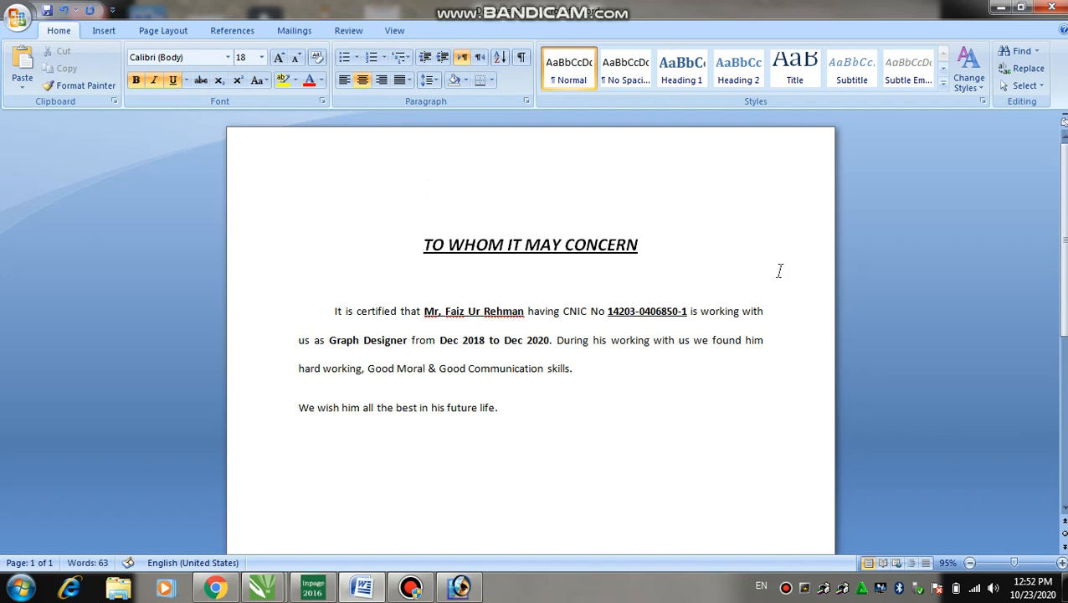
{"action": "type", "text": "____________"}
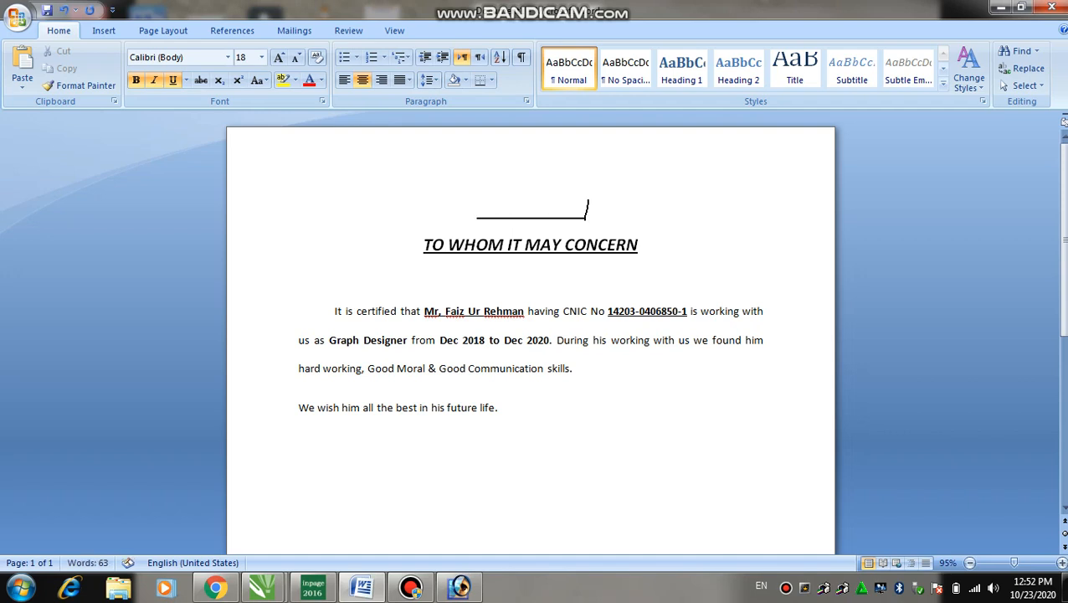
{"action": "key", "text": "ctrl+z"}
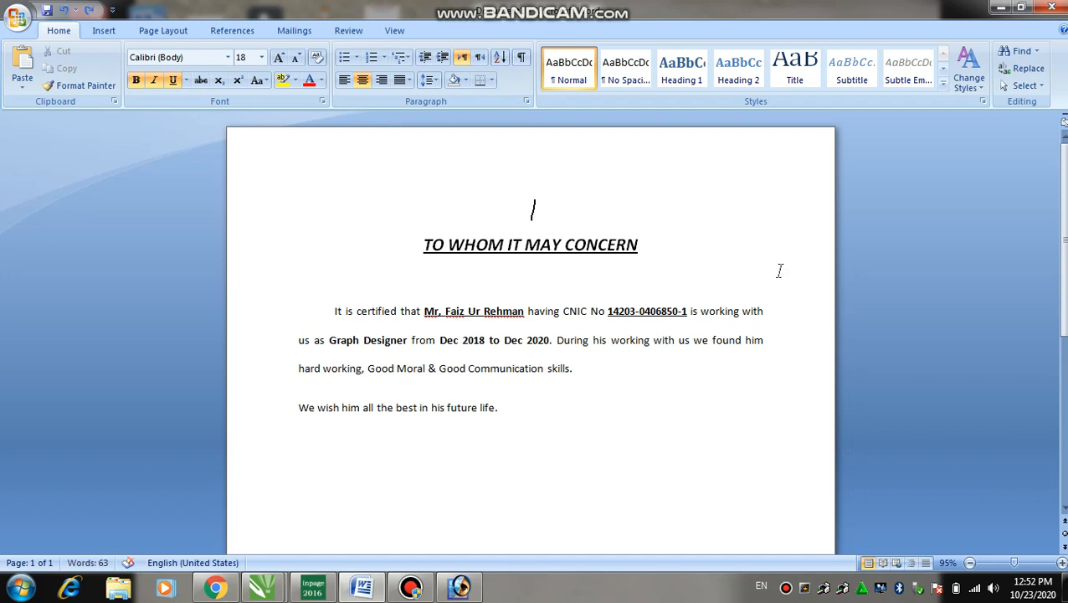
{"action": "key", "text": "ctrl+i"}
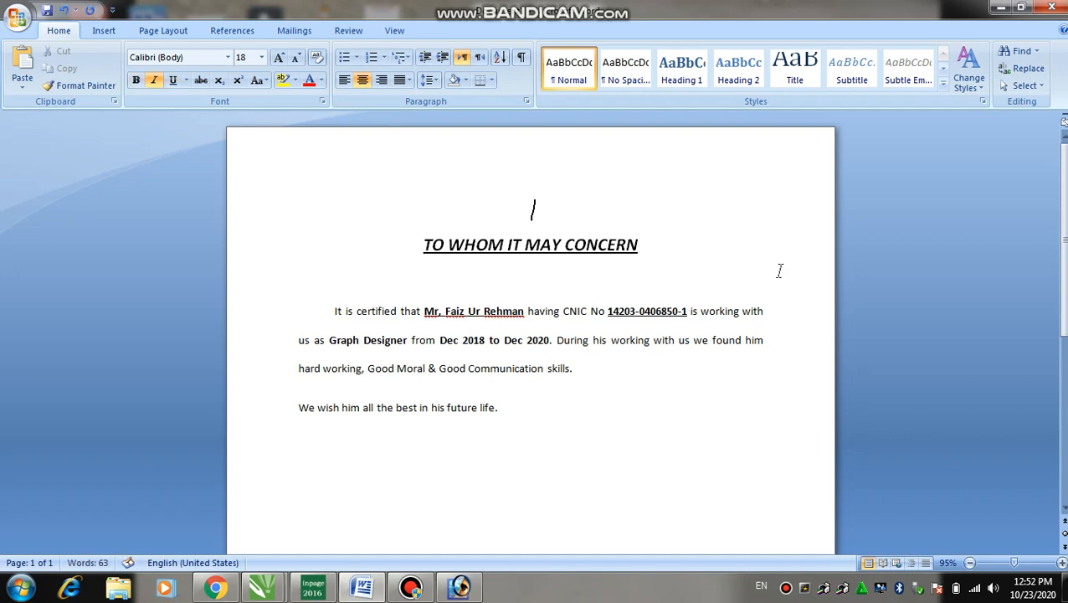
{"action": "key", "text": "ctrl+i"}
- Add a tab-indented date line above the heading reading "Date: ____/______/______"
{"action": "key", "text": "Tab"}
{"action": "key", "text": "Tab"}
{"action": "type", "text": "Date: ____"}
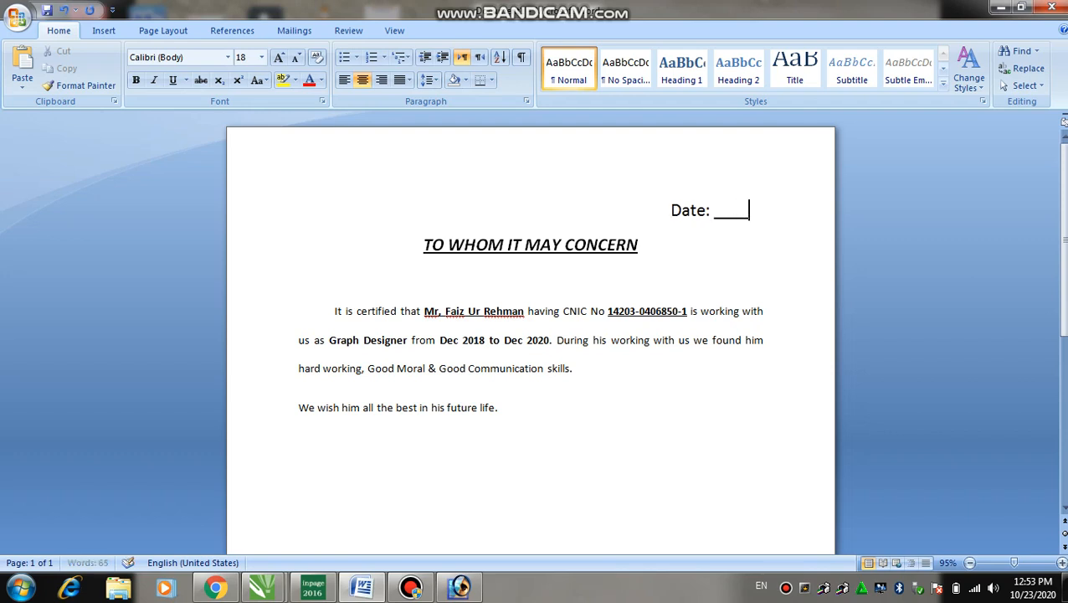
{"action": "type", "text": "/___"}
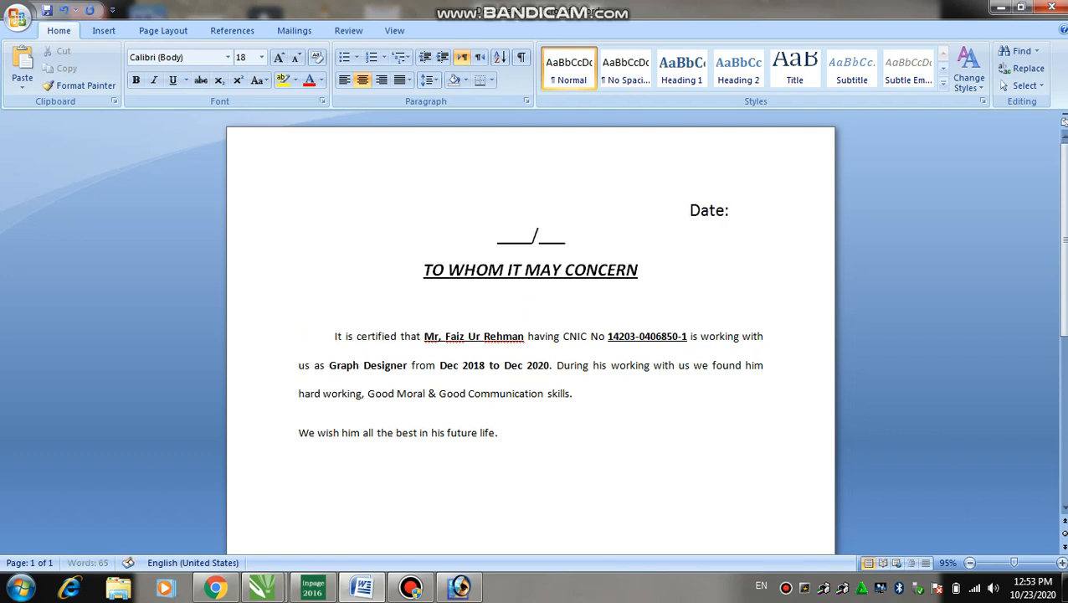
{"action": "type", "text": "___/"}
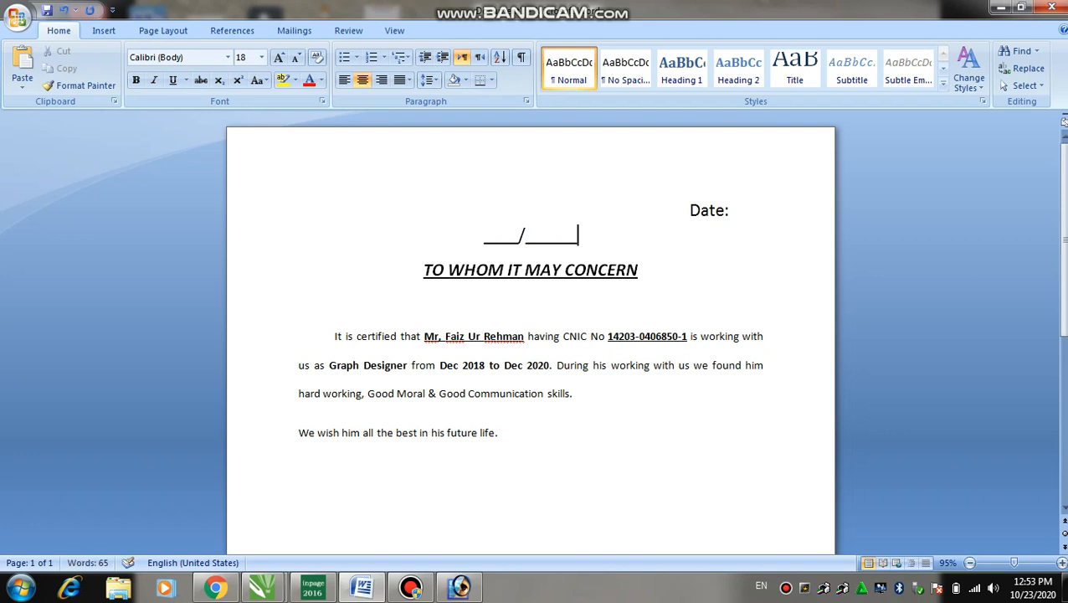
{"action": "type", "text": "______"}
- Remove the excess spacing before Date: so the label and its blanks fit on one line
{"action": "left_click", "coordinate": [685, 209]}
{"action": "key", "text": "BackSpace"}
{"action": "key", "text": "BackSpace"}
{"action": "key", "text": "BackSpace"}
{"action": "key", "text": "BackSpace"}
{"action": "key", "text": "BackSpace"}
{"action": "key", "text": "BackSpace"}
{"action": "key", "text": "BackSpace"}
{"action": "key", "text": "BackSpace"}
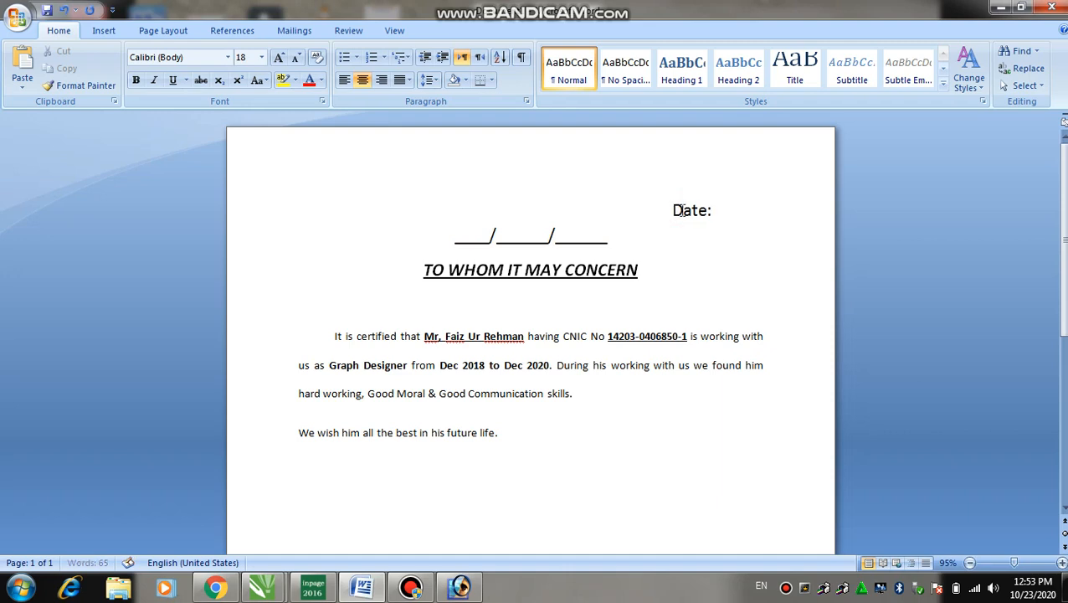
{"action": "key", "text": "BackSpace"}
{"action": "key", "text": "BackSpace"}
{"action": "key", "text": "BackSpace"}
{"action": "key", "text": "BackSpace"}
{"action": "key", "text": "BackSpace"}
{"action": "key", "text": "BackSpace"}
{"action": "key", "text": "BackSpace"}
{"action": "key", "text": "BackSpace"}
{"action": "key", "text": "BackSpace"}
{"action": "key", "text": "BackSpace"}
{"action": "key", "text": "BackSpace"}
{"action": "key", "text": "BackSpace"}
{"action": "key", "text": "BackSpace"}
{"action": "key", "text": "BackSpace"}
{"action": "key", "text": "BackSpace"}
{"action": "key", "text": "BackSpace"}
{"action": "key", "text": "BackSpace"}
{"action": "key", "text": "BackSpace"}
{"action": "key", "text": "BackSpace"}
{"action": "key", "text": "BackSpace"}
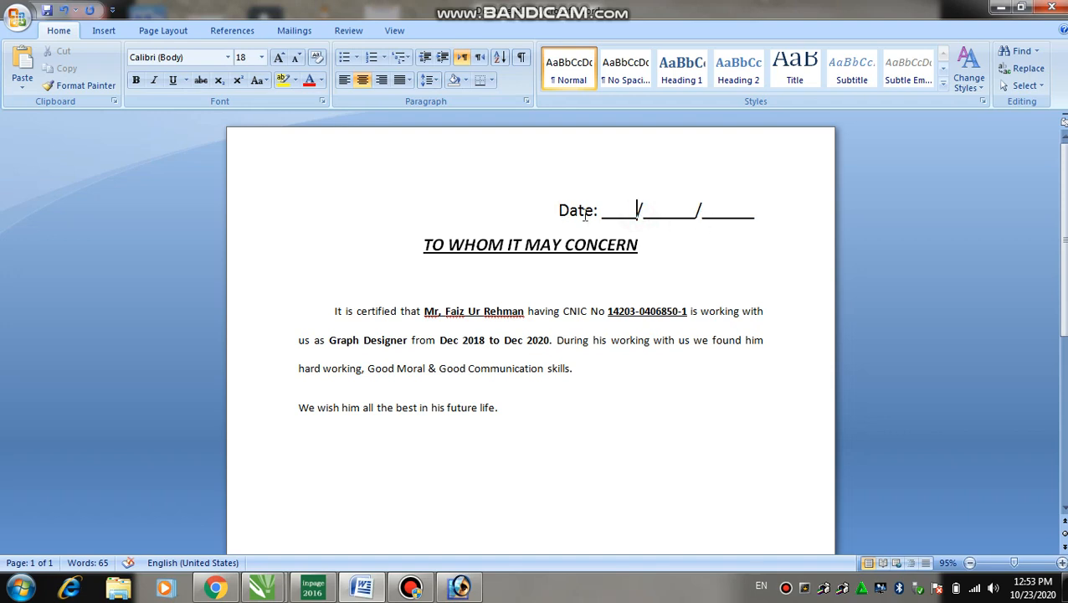
- Make the whole date line bold and resize it, trying font size 12 and settling on 14
{"action": "left_click_drag", "start_coordinate": [556, 208], "coordinate": [722, 211]}
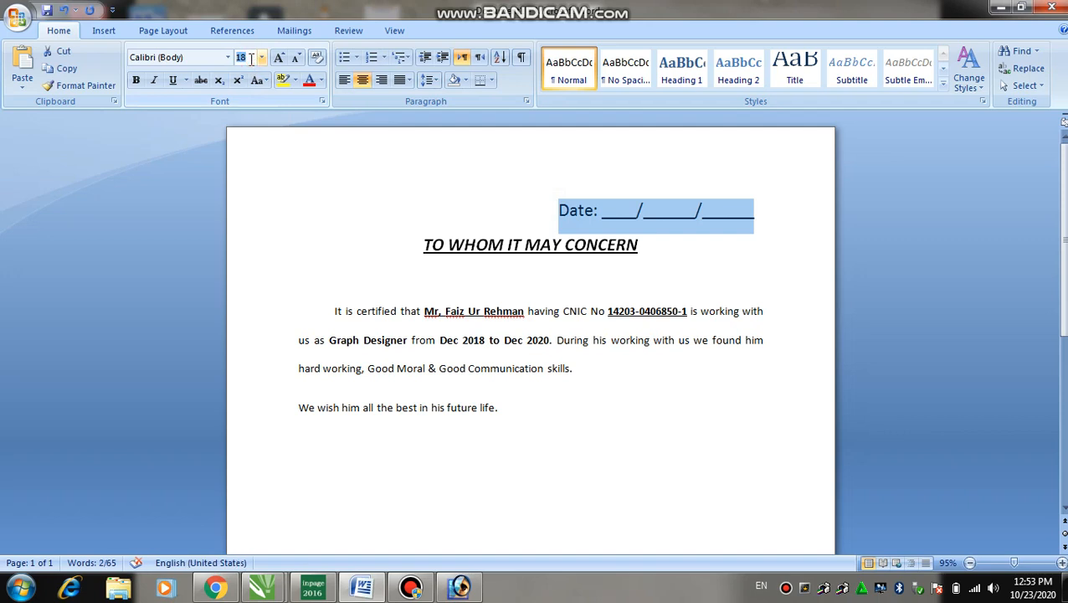
{"action": "type", "text": "12"}
{"action": "key", "text": "Return"}
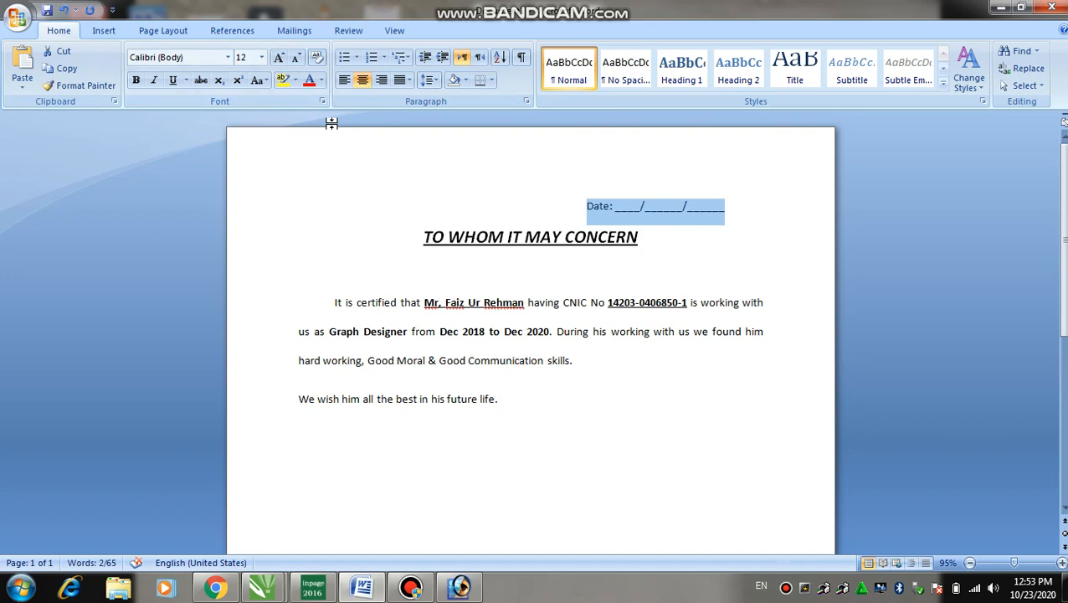
{"action": "left_click", "coordinate": [241, 57]}
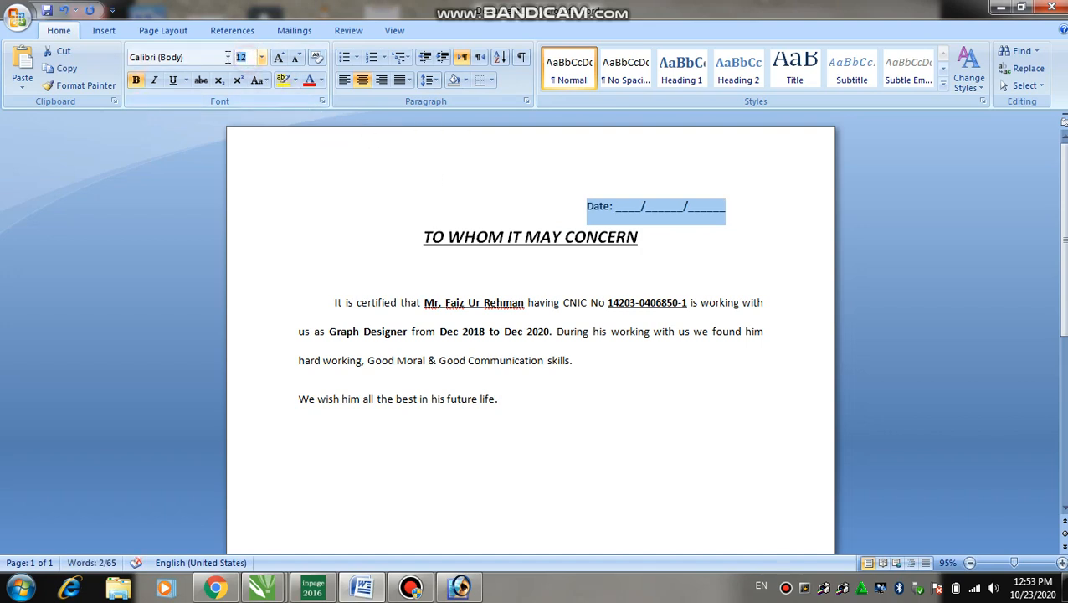
{"action": "type", "text": "14"}
{"action": "key", "text": "Return"}
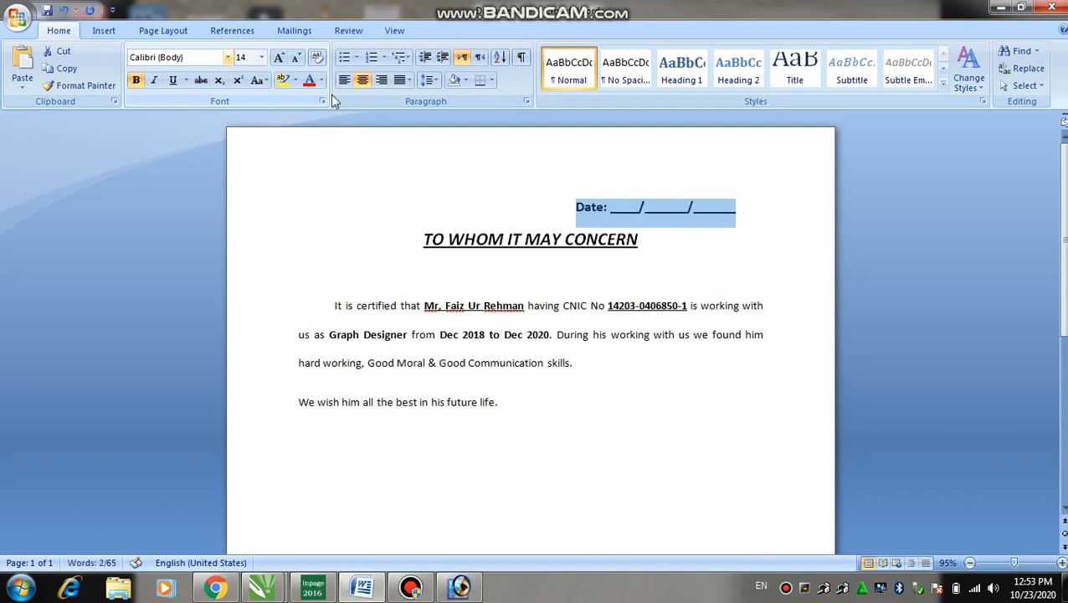
- Adjust the spacing before Date: so the date line stays on one line and ends at the right margin
{"action": "left_click", "coordinate": [565, 210]}
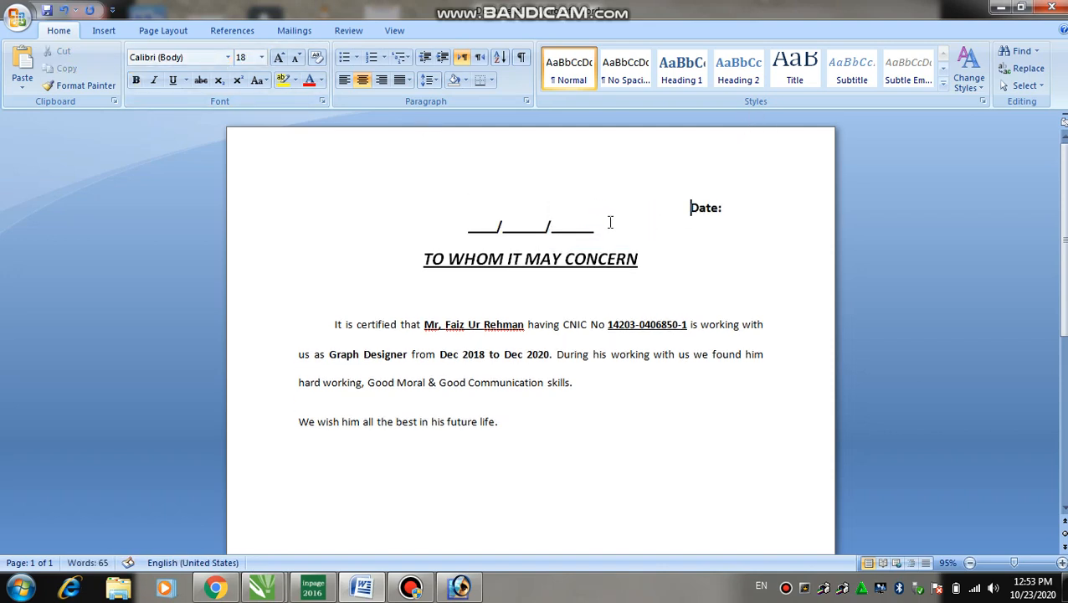
{"action": "key", "text": "BackSpace"}
{"action": "key", "text": "BackSpace"}
{"action": "key", "text": "BackSpace"}
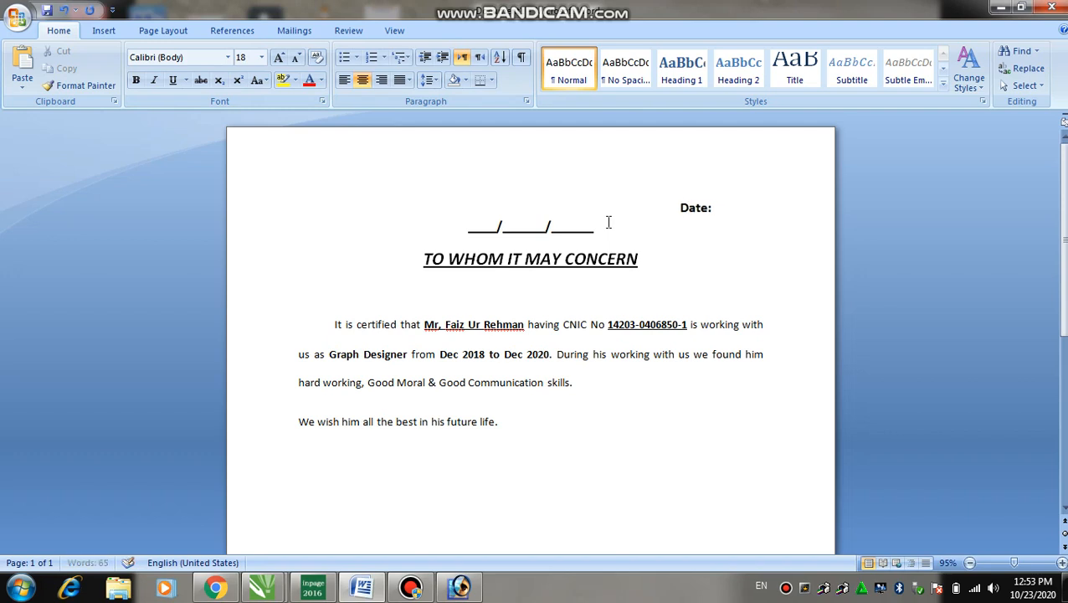
{"action": "key", "text": "BackSpace"}
{"action": "key", "text": "BackSpace"}
{"action": "key", "text": "BackSpace"}
{"action": "key", "text": "BackSpace"}
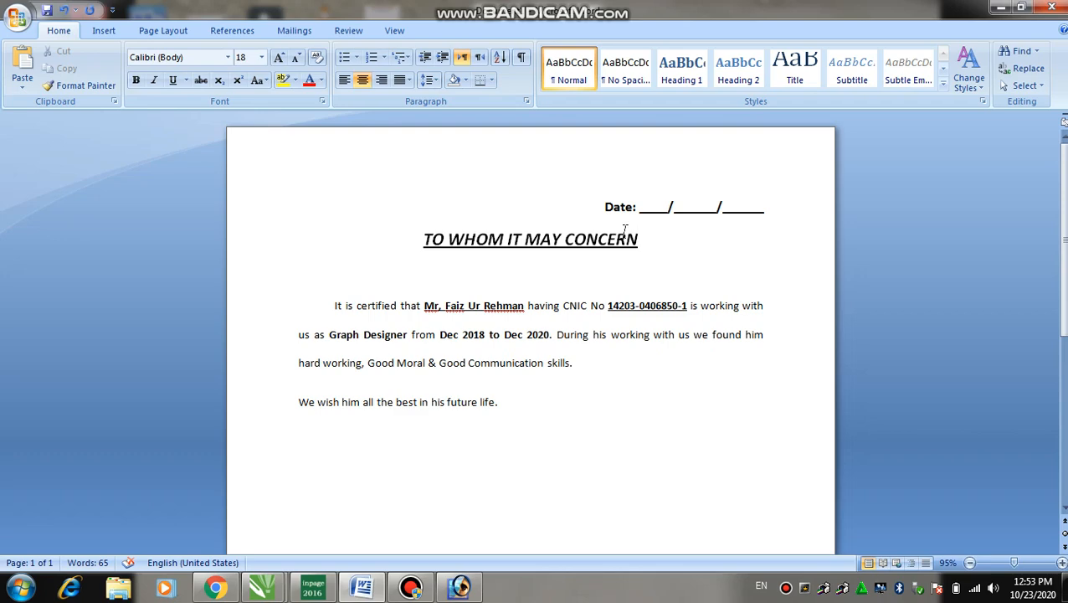
- Insert a blank line between the date line and the heading, and review the letter down to the signature block
{"action": "left_click", "coordinate": [766, 207]}
{"action": "key", "text": "Return"}
{"action": "scroll", "coordinate": [539, 334], "scroll_direction": "down", "scroll_amount": 4}
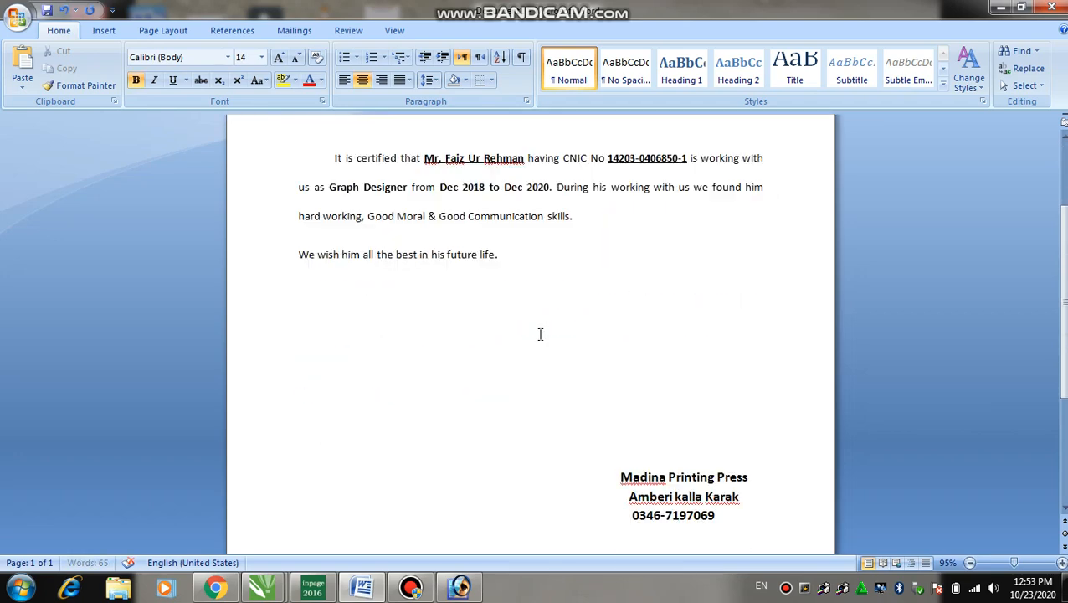
{"action": "scroll", "coordinate": [538, 334], "scroll_direction": "up", "scroll_amount": 4}
{"action": "scroll", "coordinate": [540, 332], "scroll_direction": "down", "scroll_amount": 4}
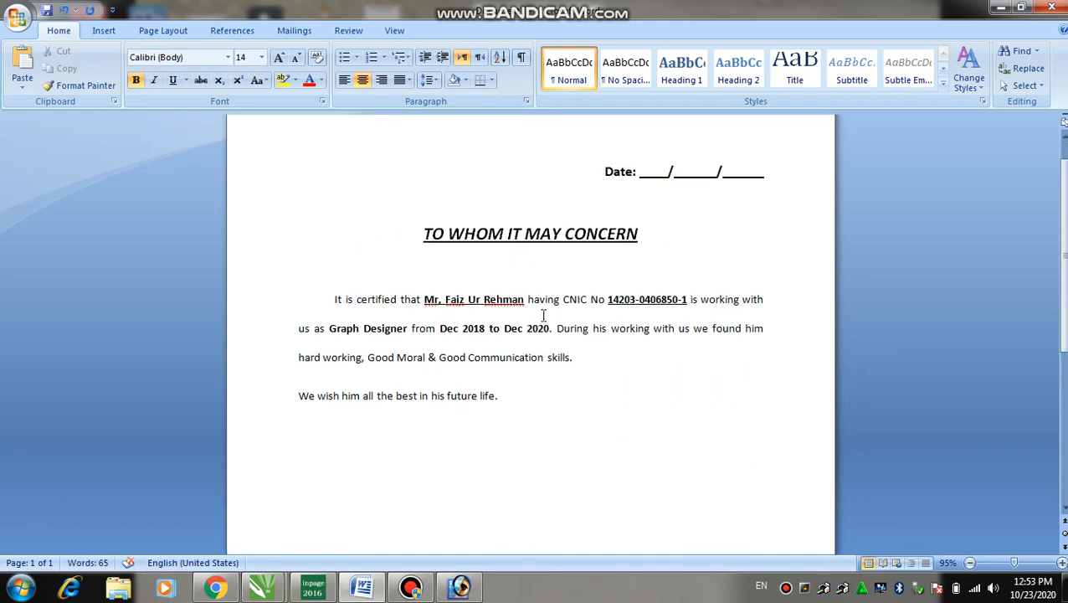
- Make the closing line "We wish him all the best in his future life." bold and review the letter
{"action": "scroll", "coordinate": [699, 356], "scroll_direction": "up", "scroll_amount": 4}
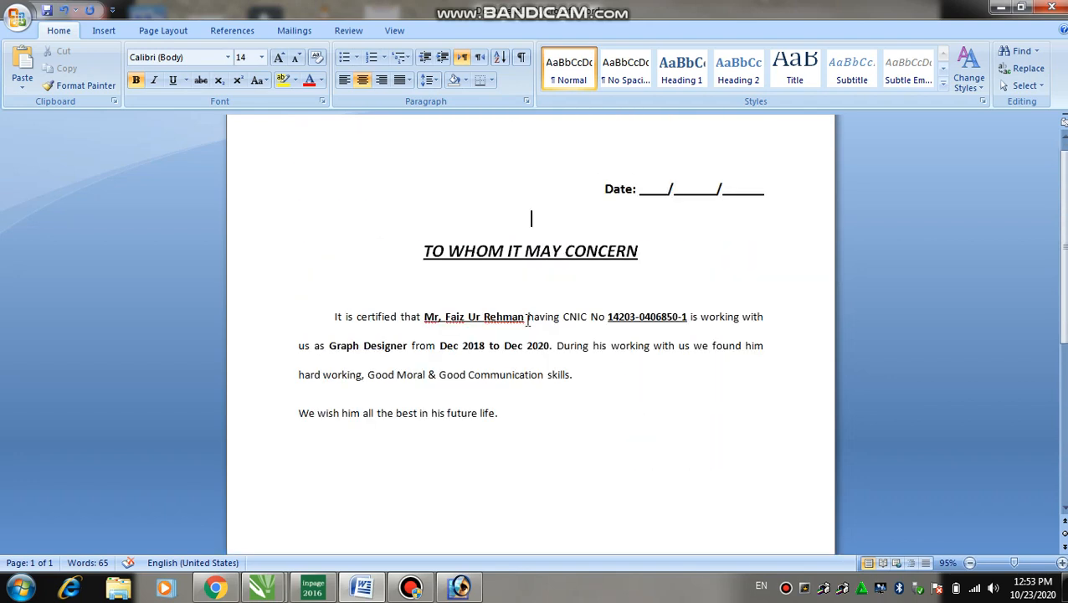
{"action": "scroll", "coordinate": [590, 381], "scroll_direction": "down", "scroll_amount": 1}
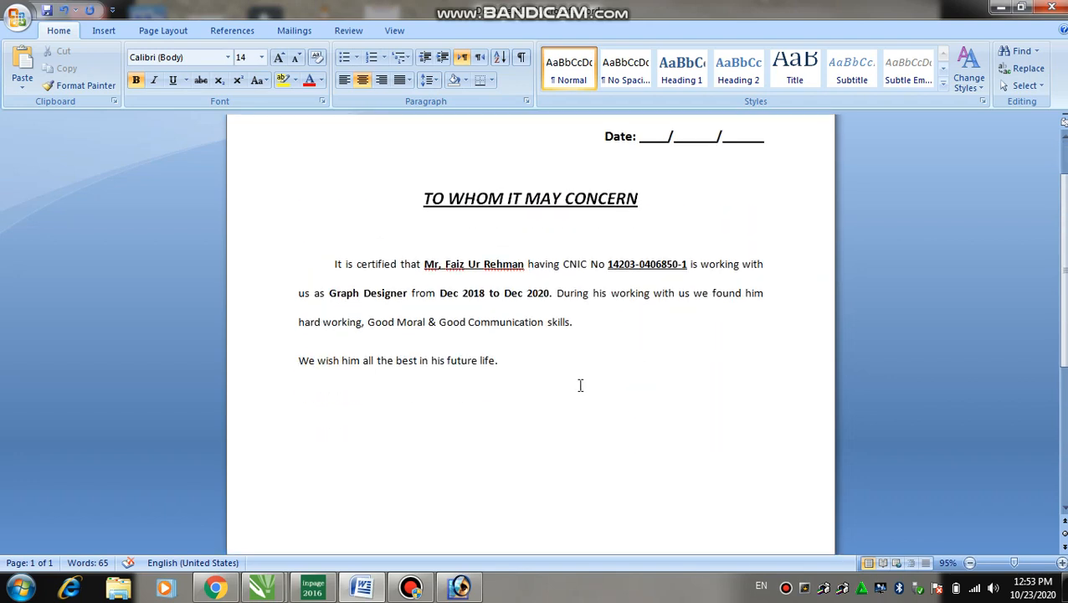
{"action": "left_click", "coordinate": [268, 371]}
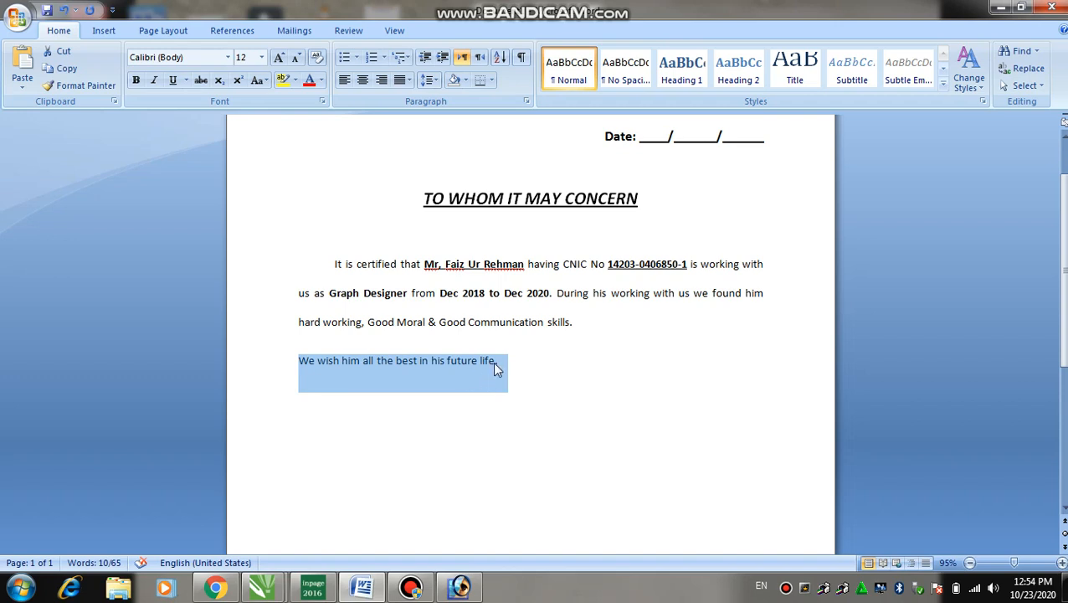
{"action": "key", "text": "ctrl+b"}
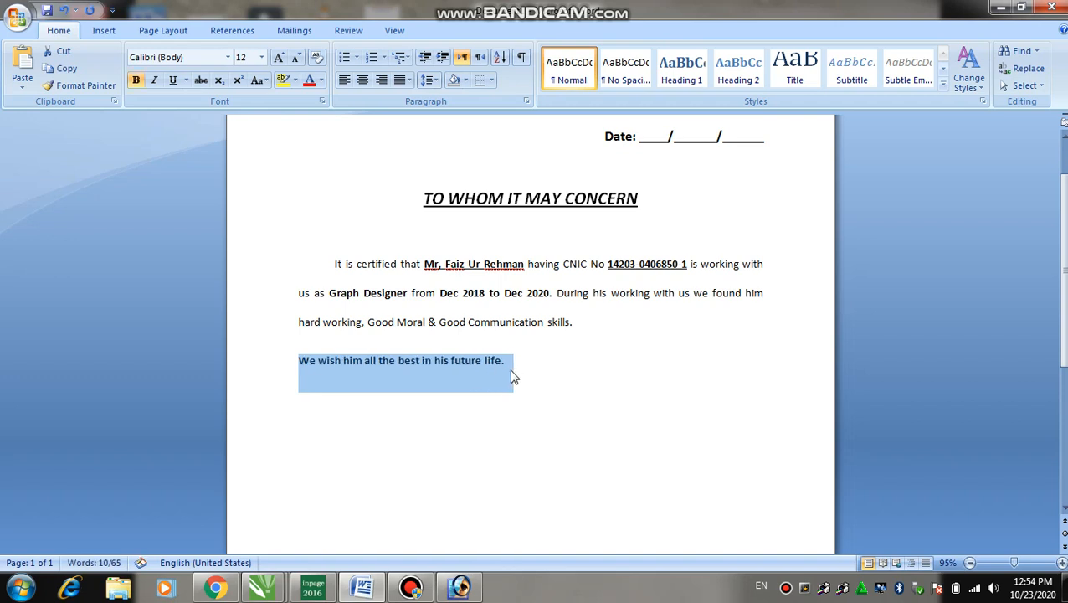
{"action": "left_click", "coordinate": [597, 379]}
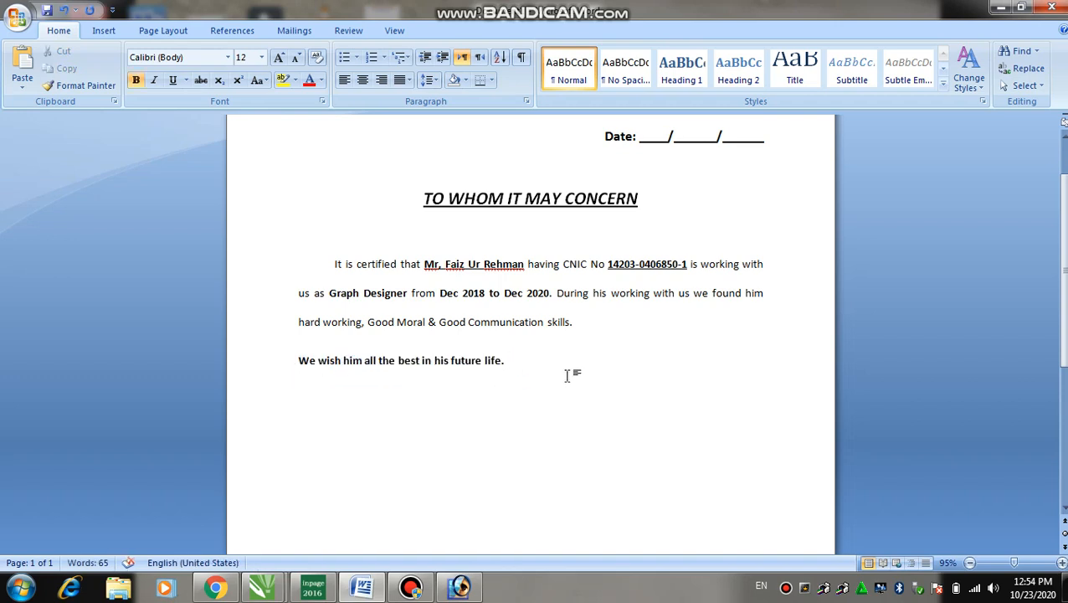
{"action": "scroll", "coordinate": [567, 373], "scroll_direction": "down", "scroll_amount": 2}
{"action": "scroll", "coordinate": [616, 368], "scroll_direction": "up", "scroll_amount": 4}
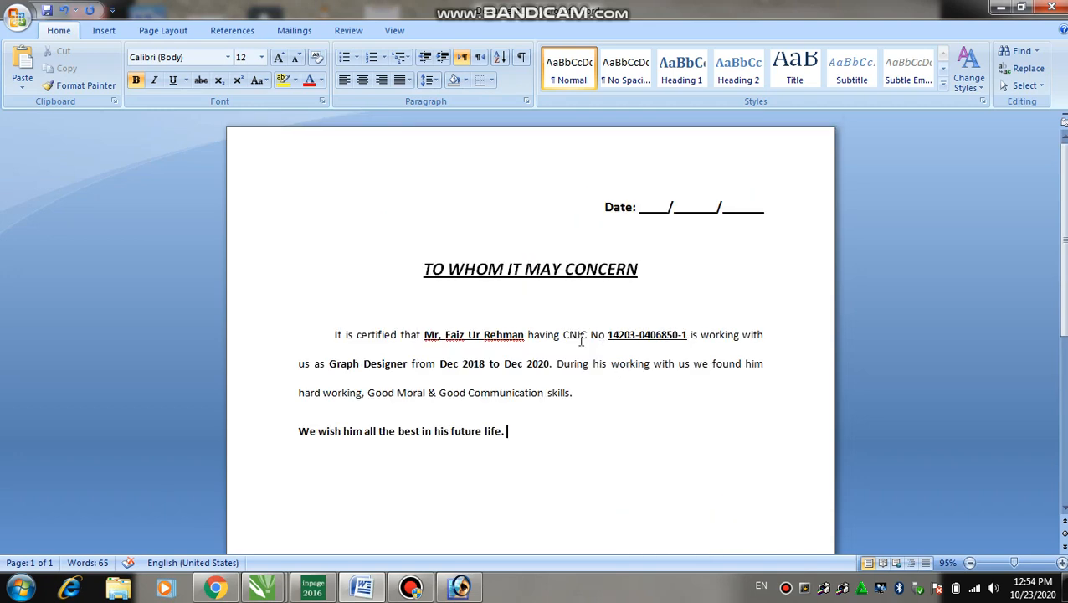